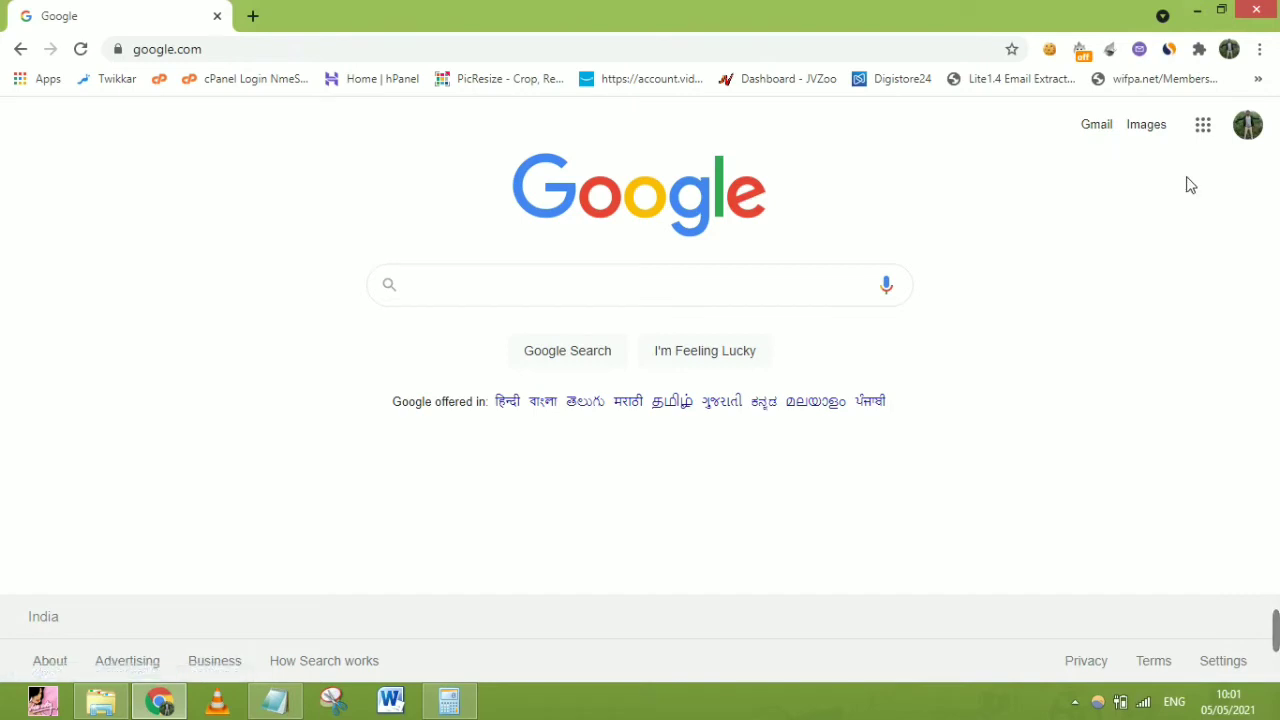
Open Google Forms from the Google apps grid
click(1206, 127)
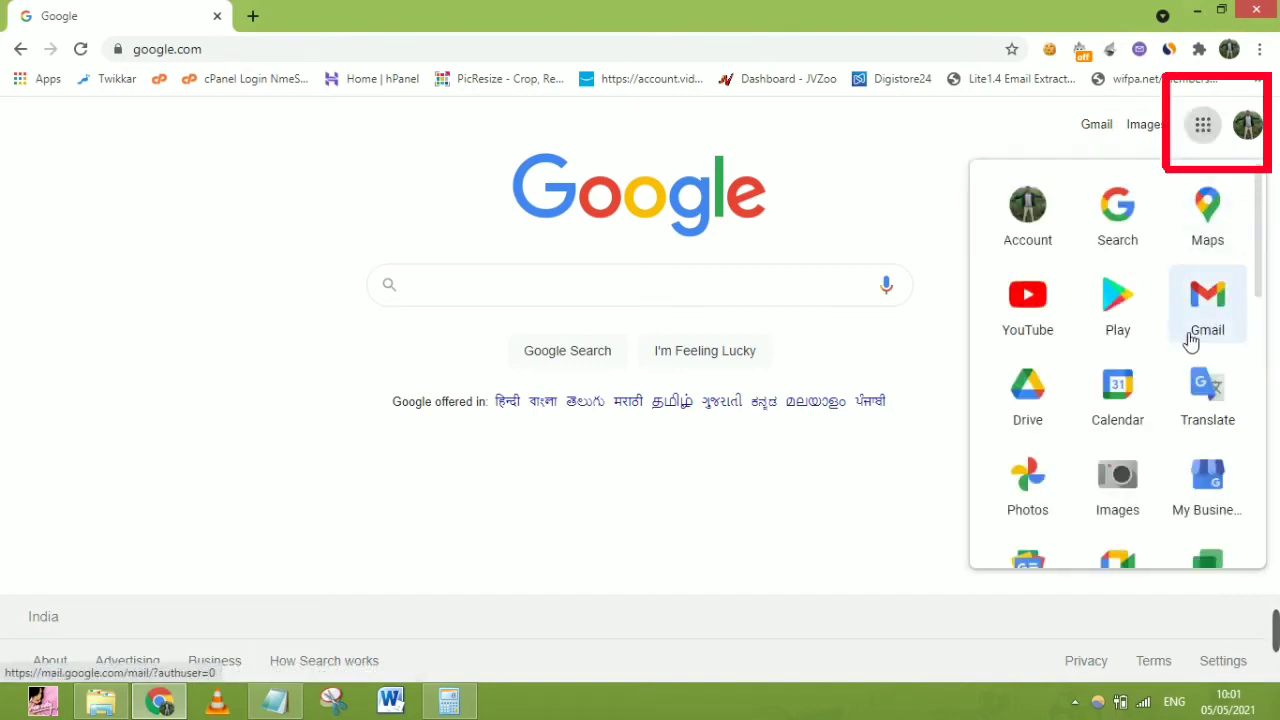
drag(1260, 276, 1250, 525)
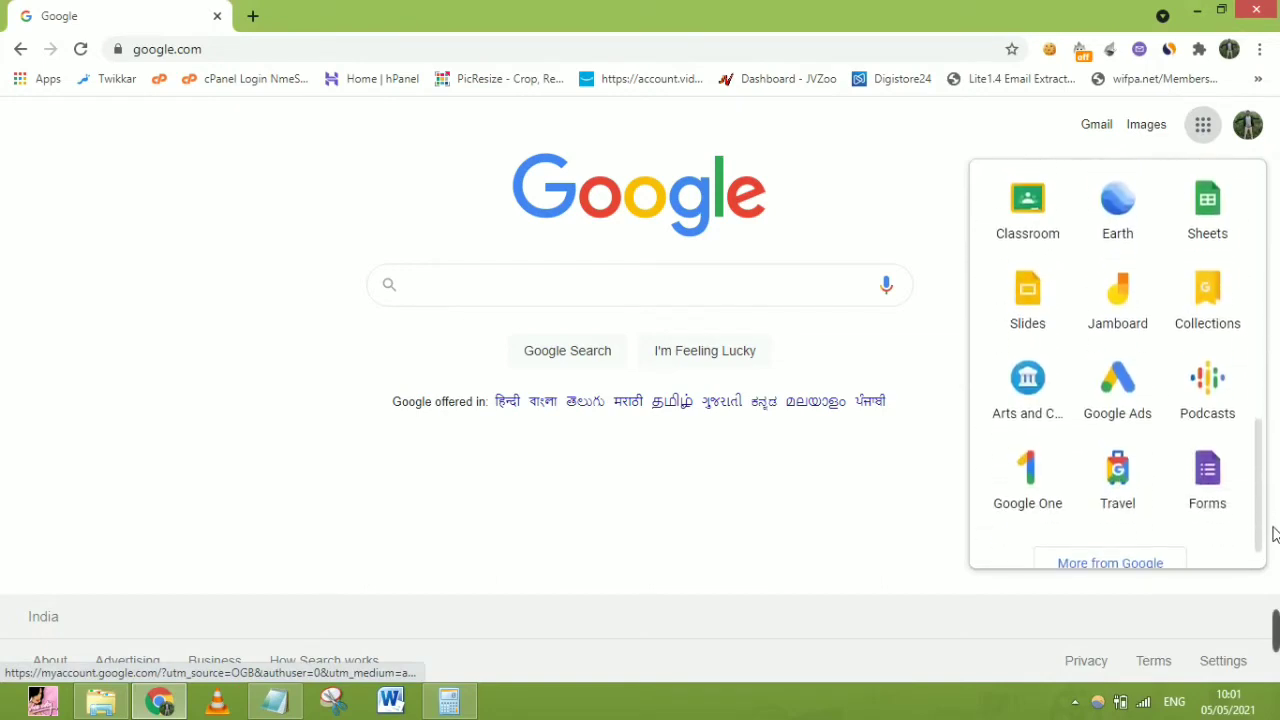
click(1207, 470)
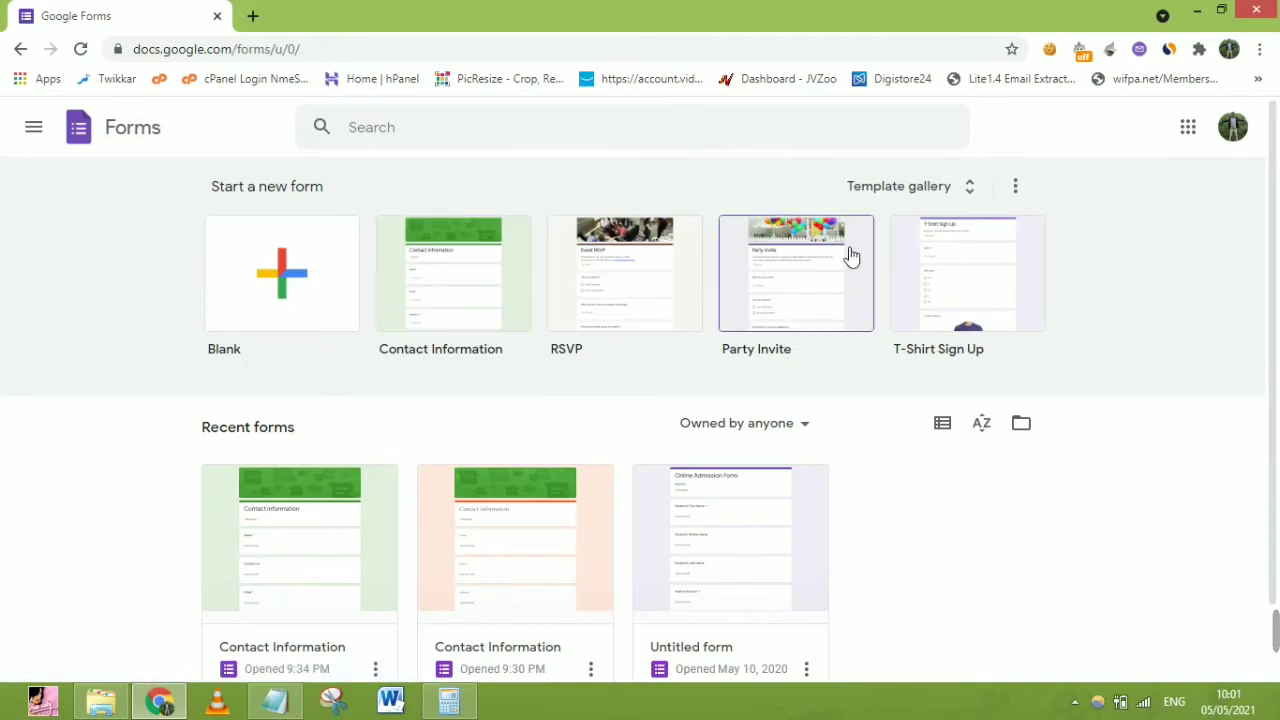
Browse the Template gallery's Personal, Work and Education sections, then return to the top
click(966, 188)
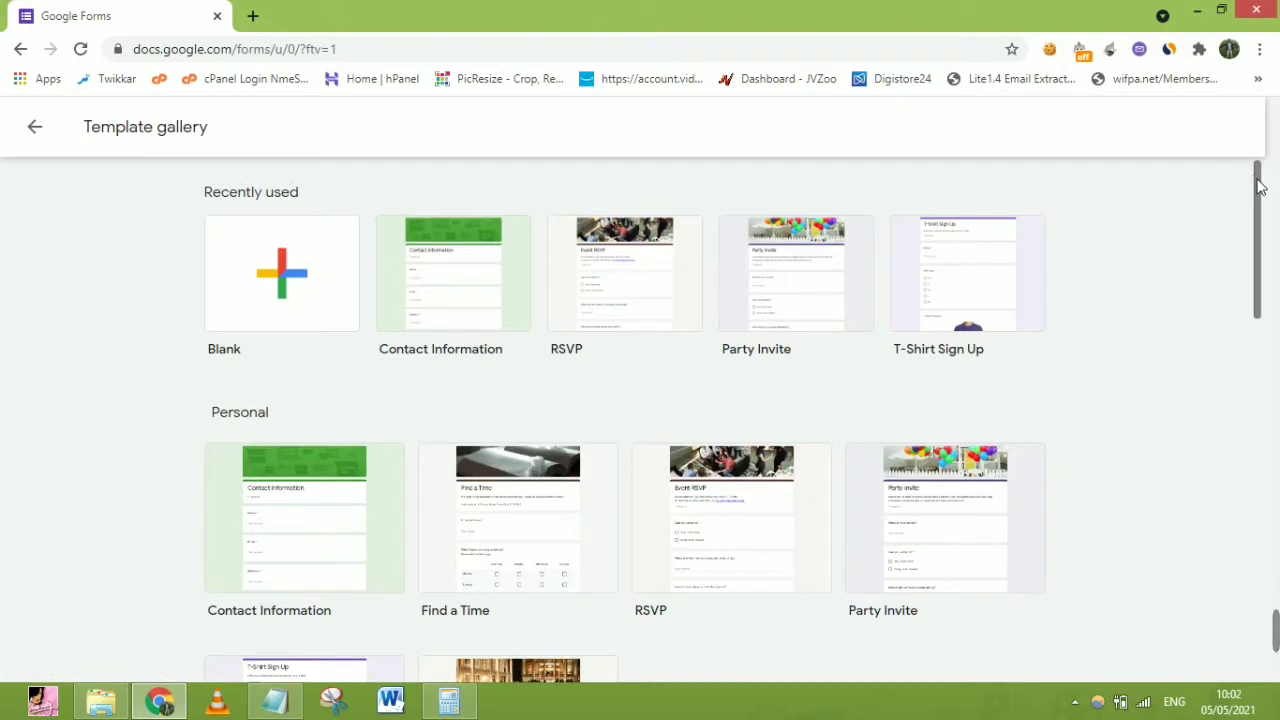
drag(1258, 187, 1271, 246)
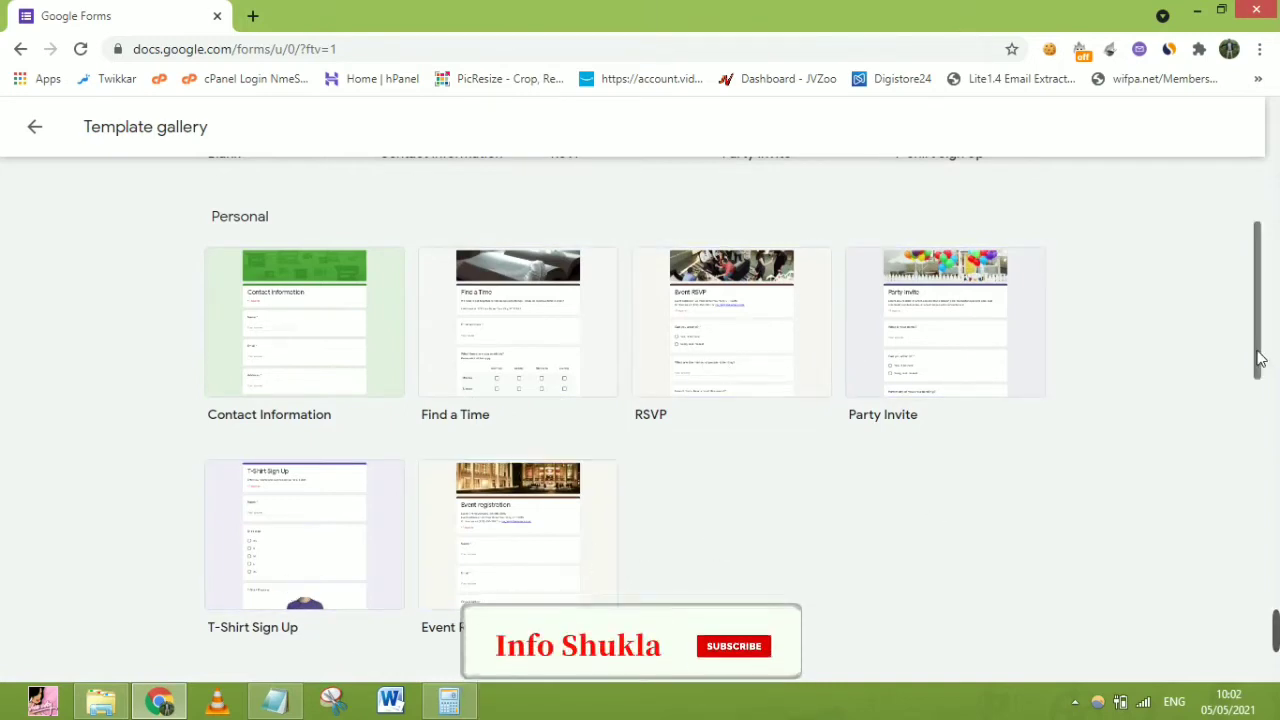
drag(1259, 358, 1254, 503)
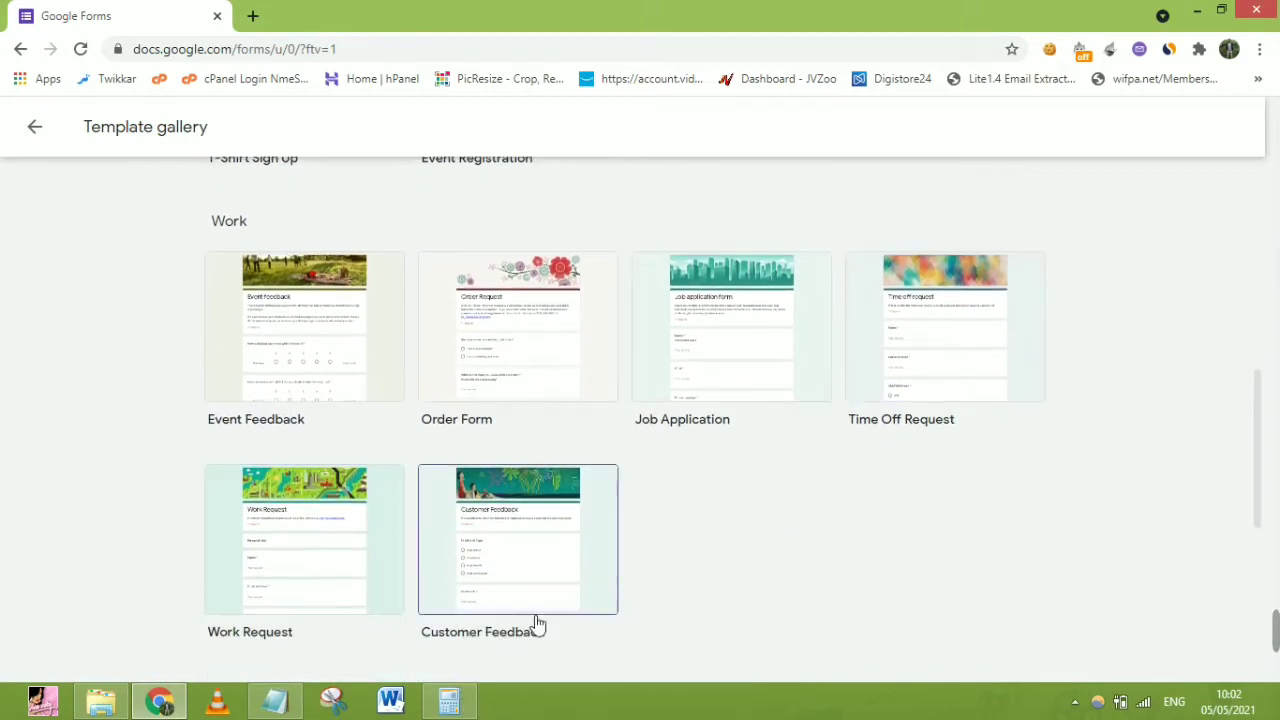
drag(1263, 420, 1262, 573)
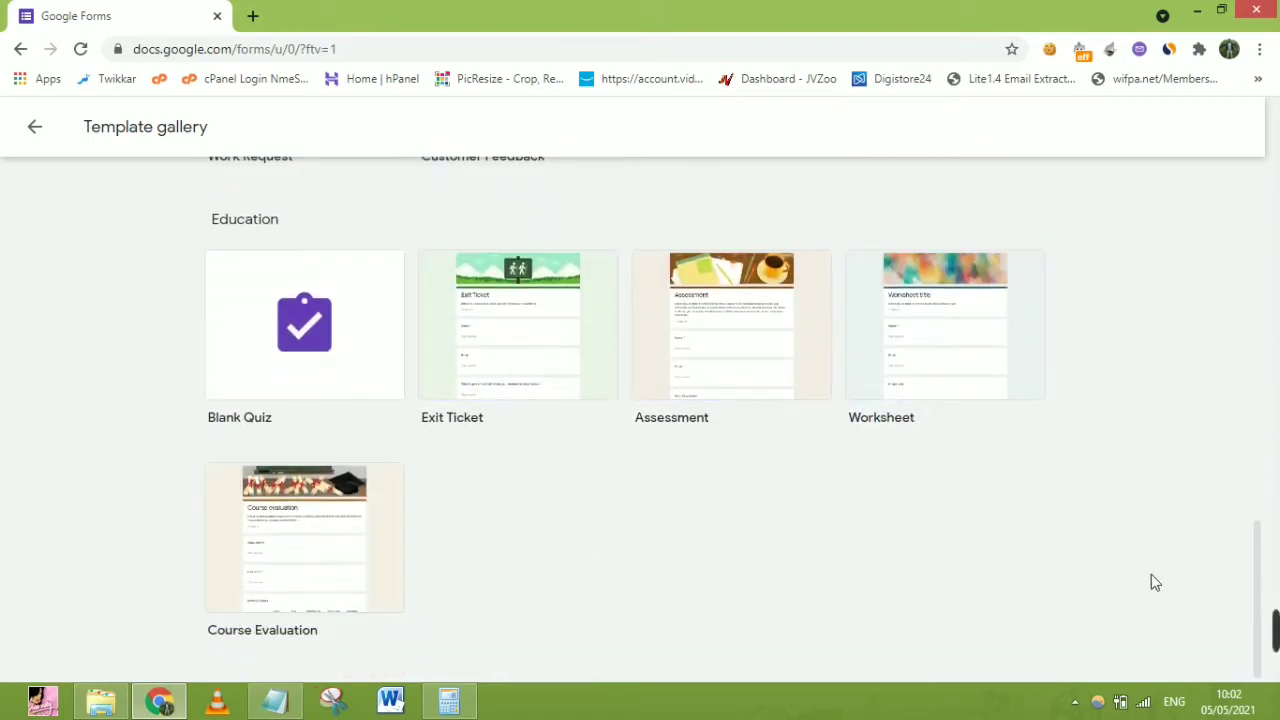
drag(1260, 491, 1276, 110)
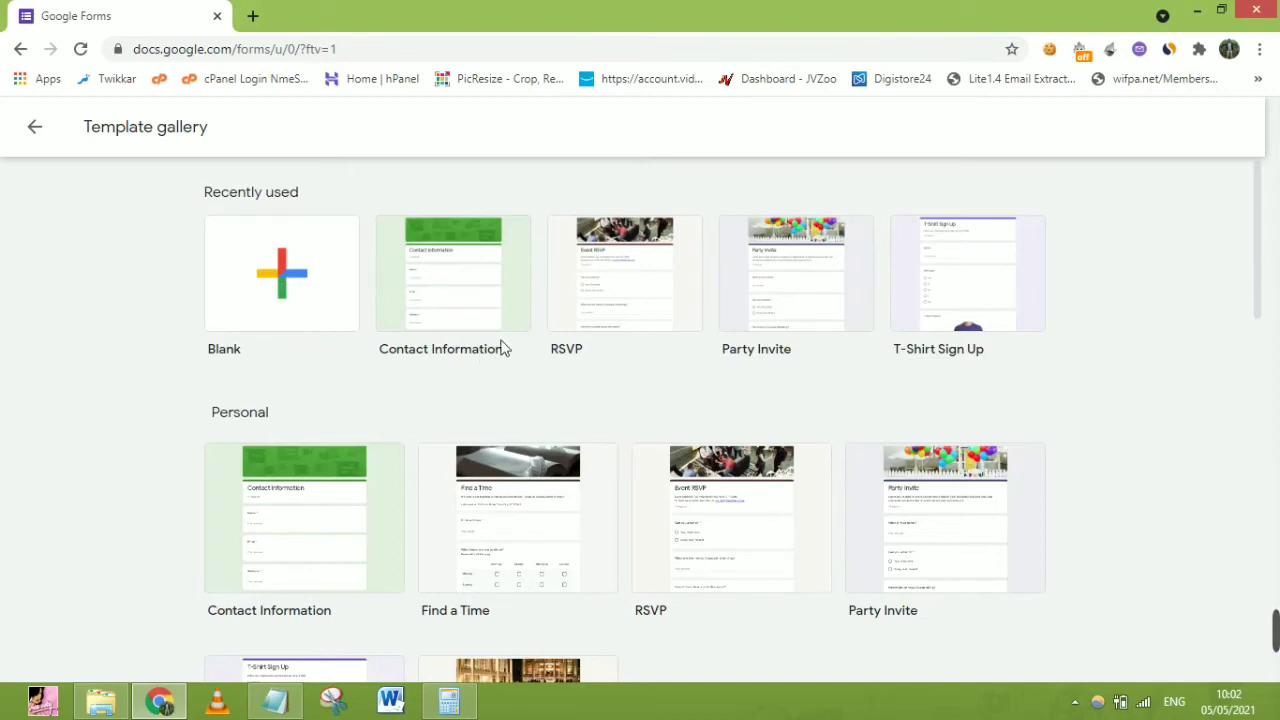
Create a form from the Contact Information template and select the Name question title
click(467, 286)
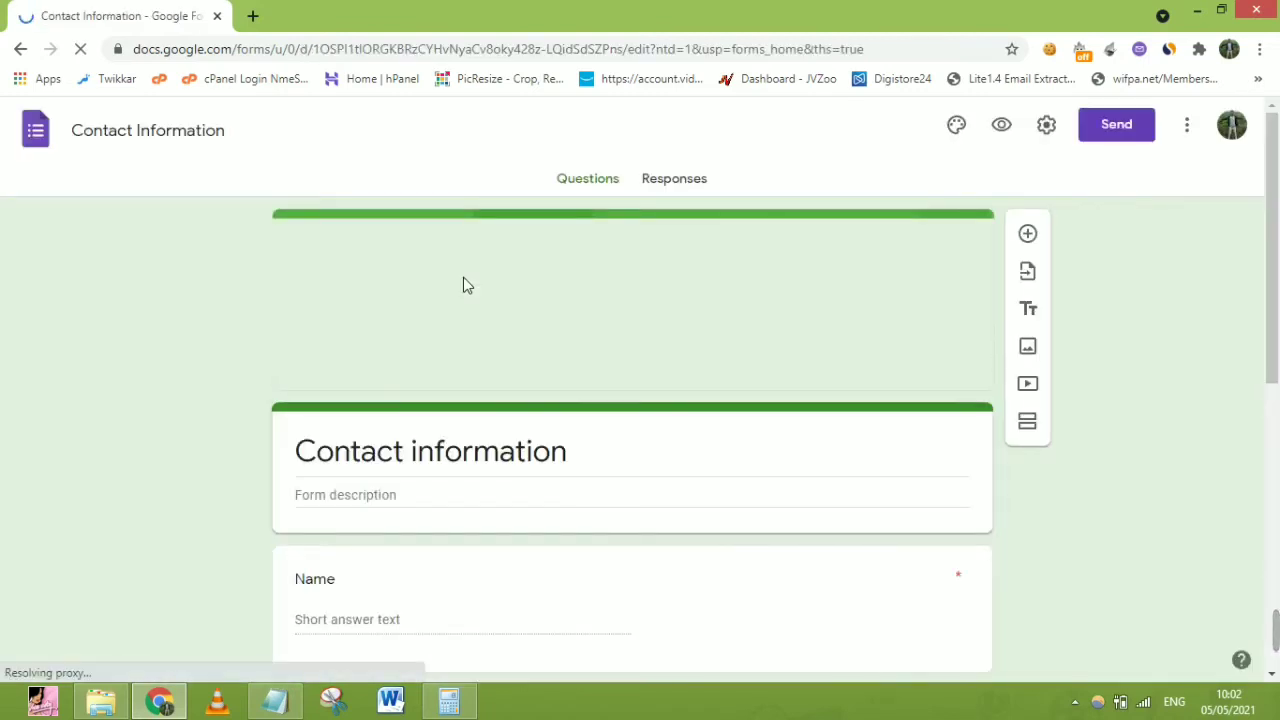
drag(1275, 230, 1278, 392)
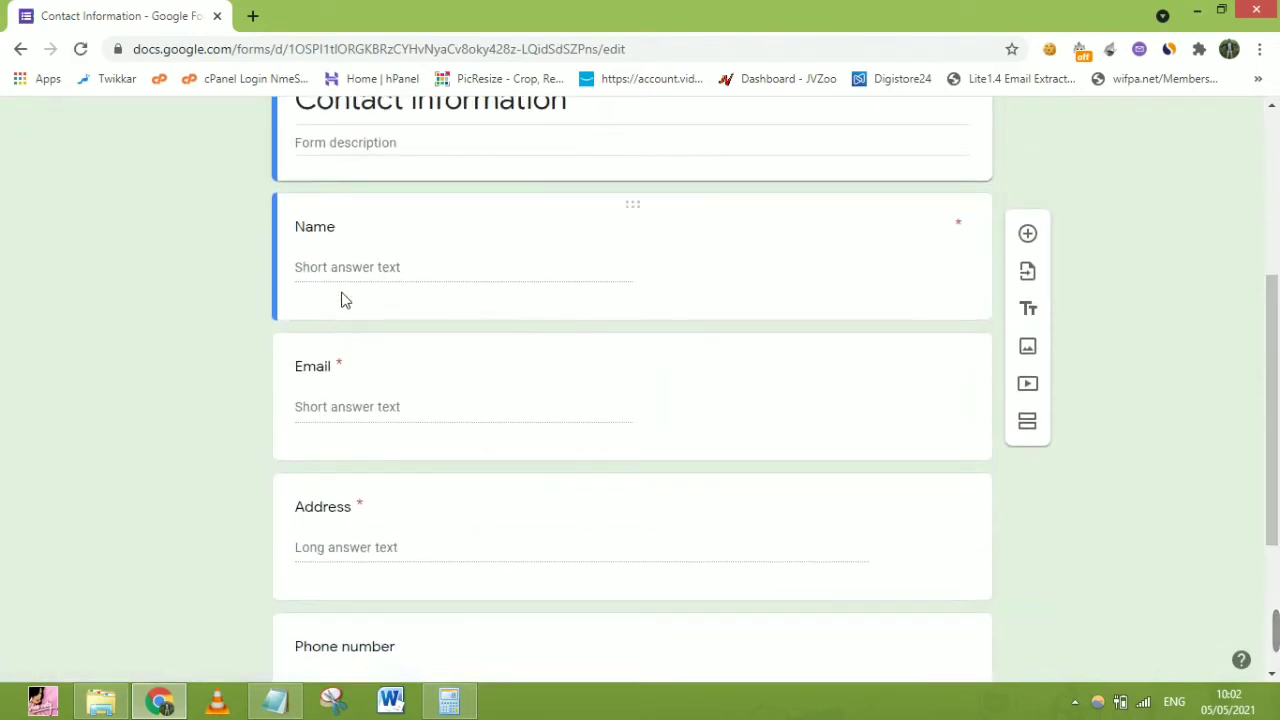
click(379, 269)
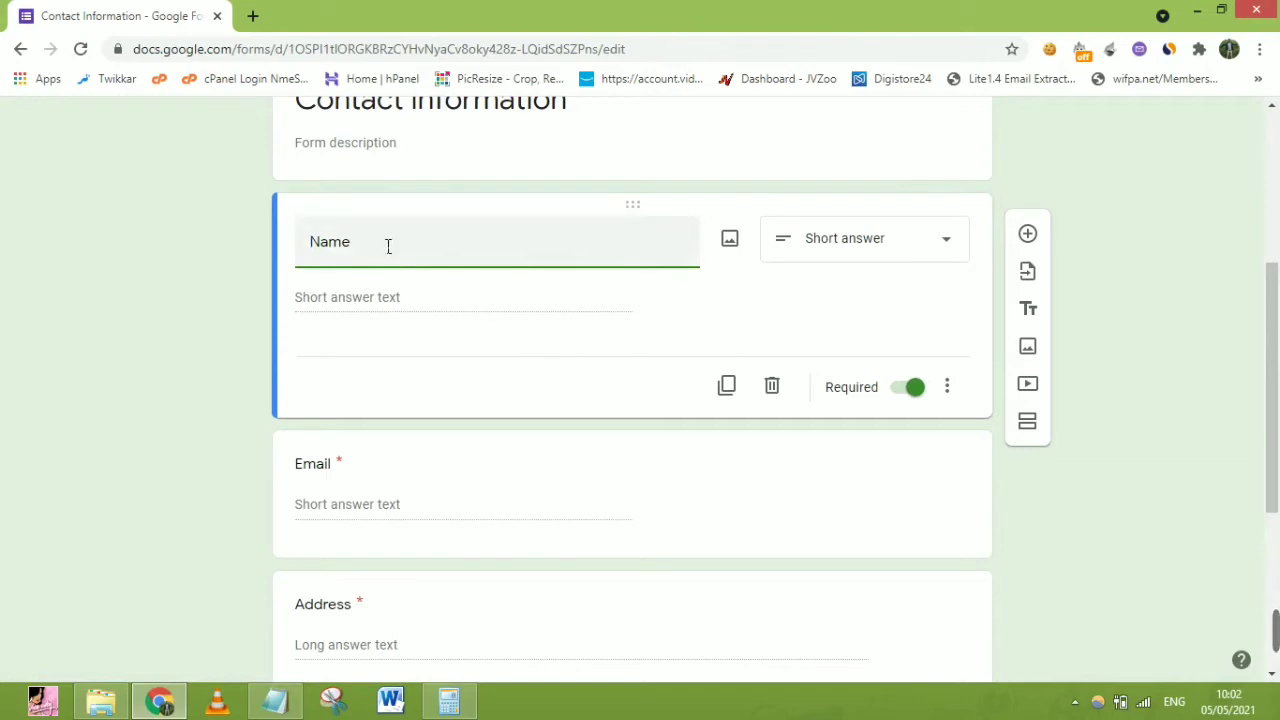
drag(388, 246, 294, 247)
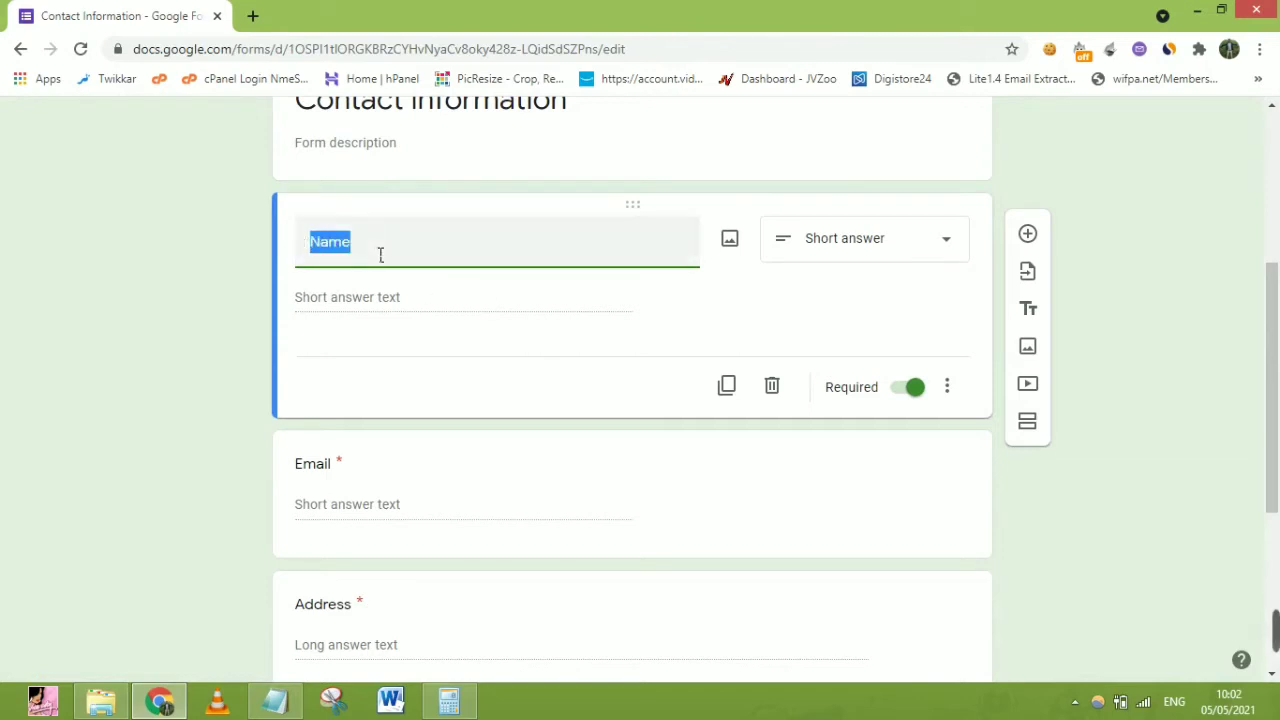
Toggle Required off and back on for the Name question, leaving it required
click(916, 390)
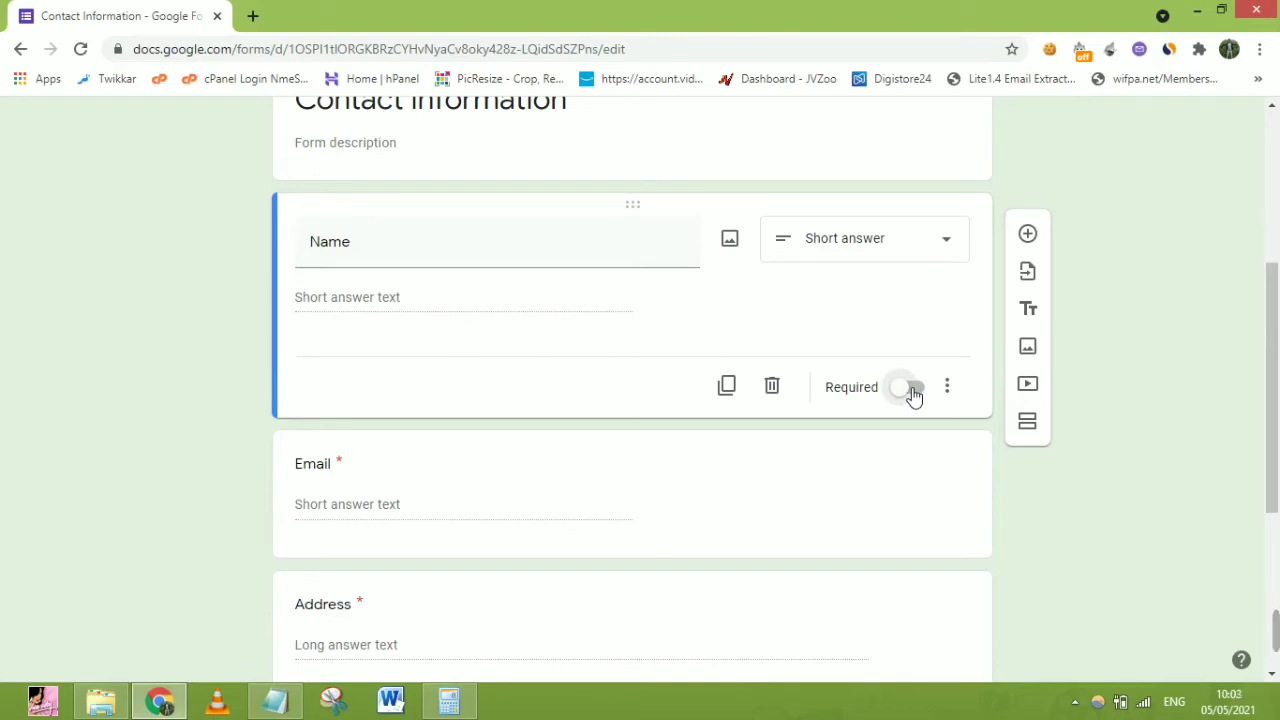
click(914, 393)
click(504, 245)
click(503, 245)
double_click(503, 245)
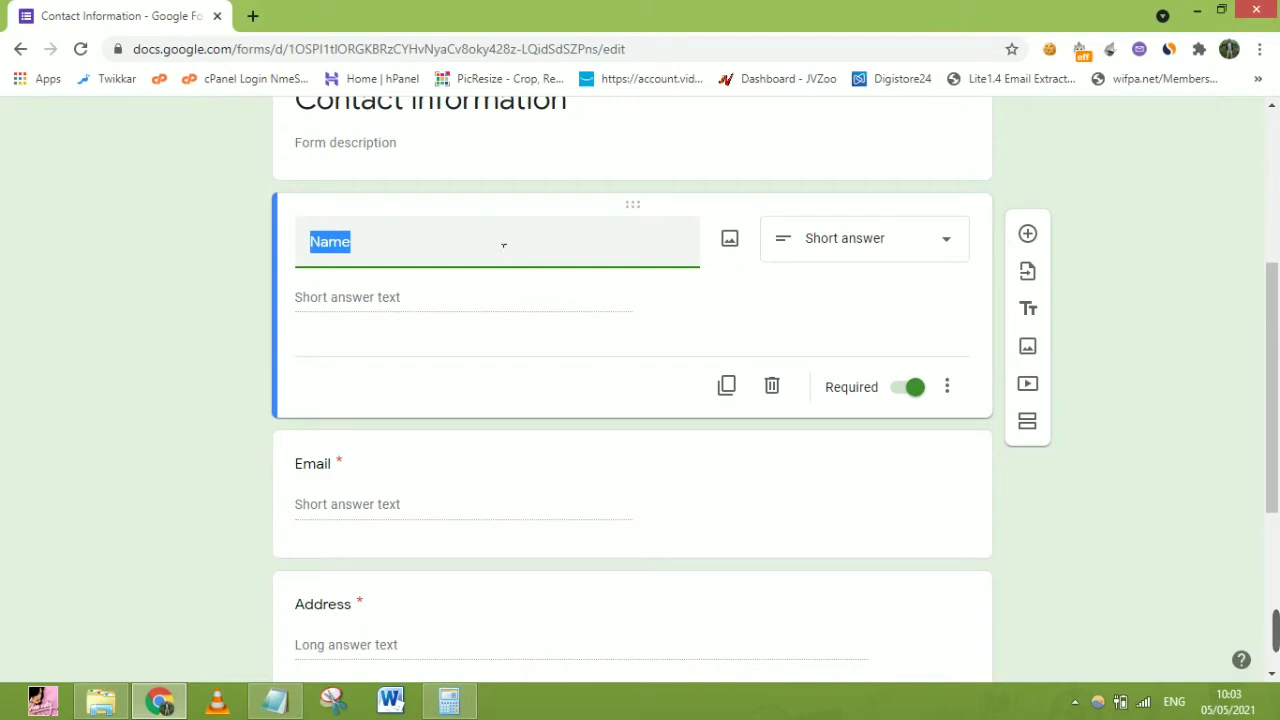
click(190, 306)
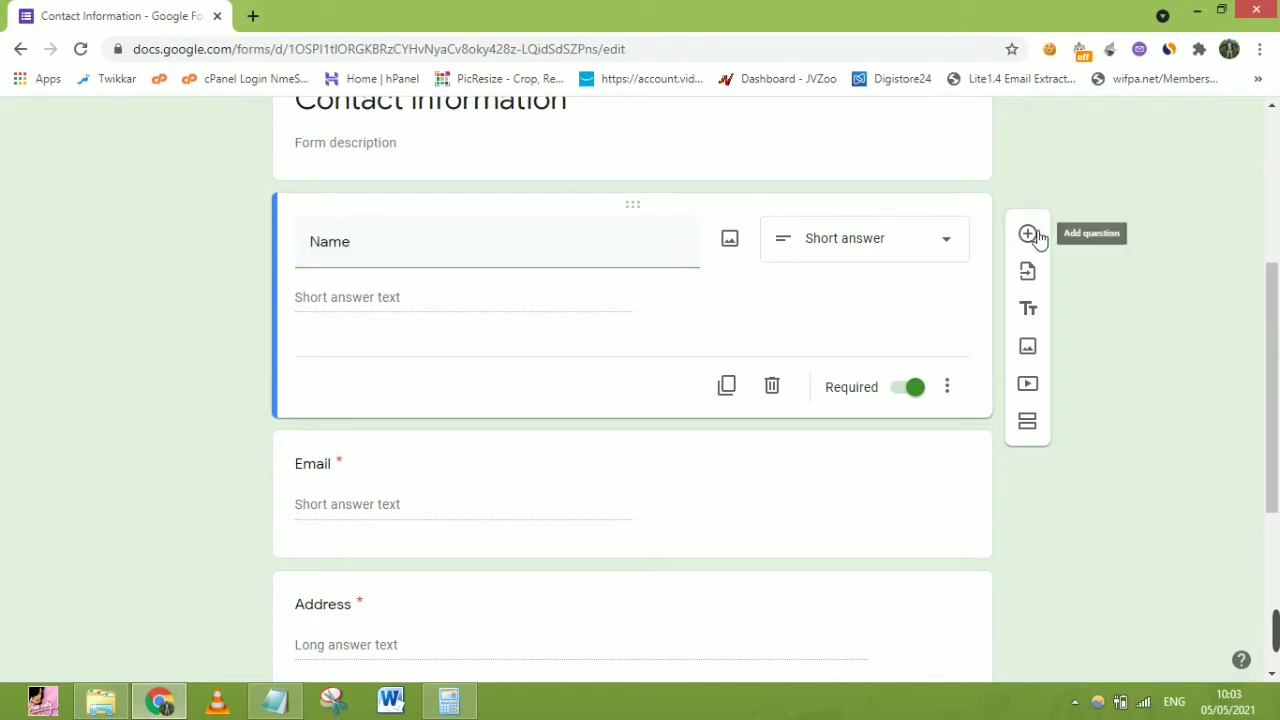
Add a 'SureName' question below Name and retitle Name as 'First Name'
click(1028, 234)
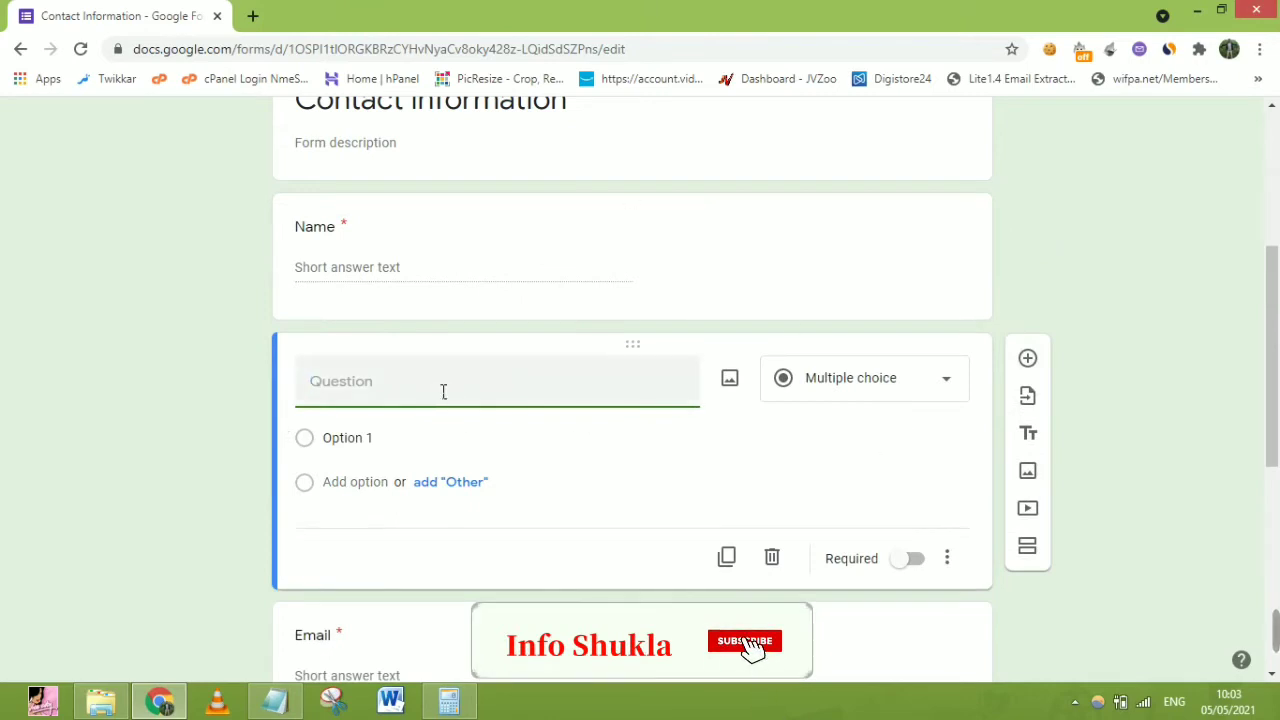
text(Sure)
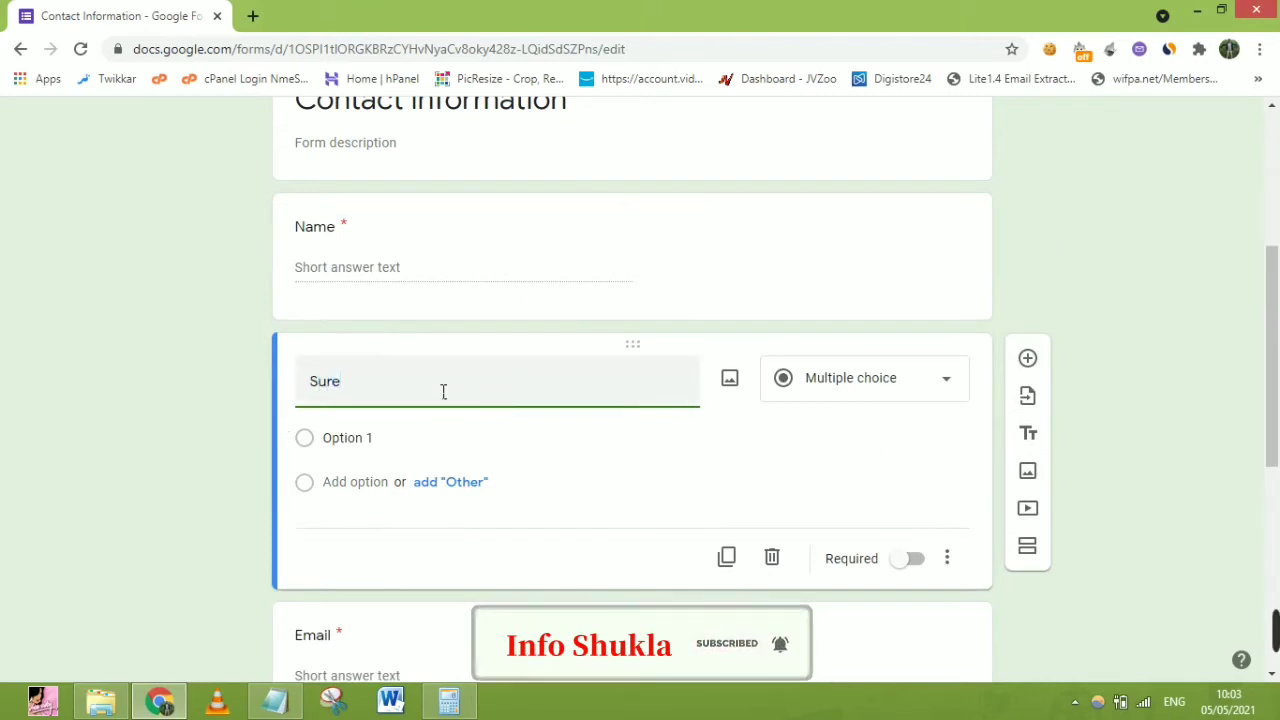
text(Name)
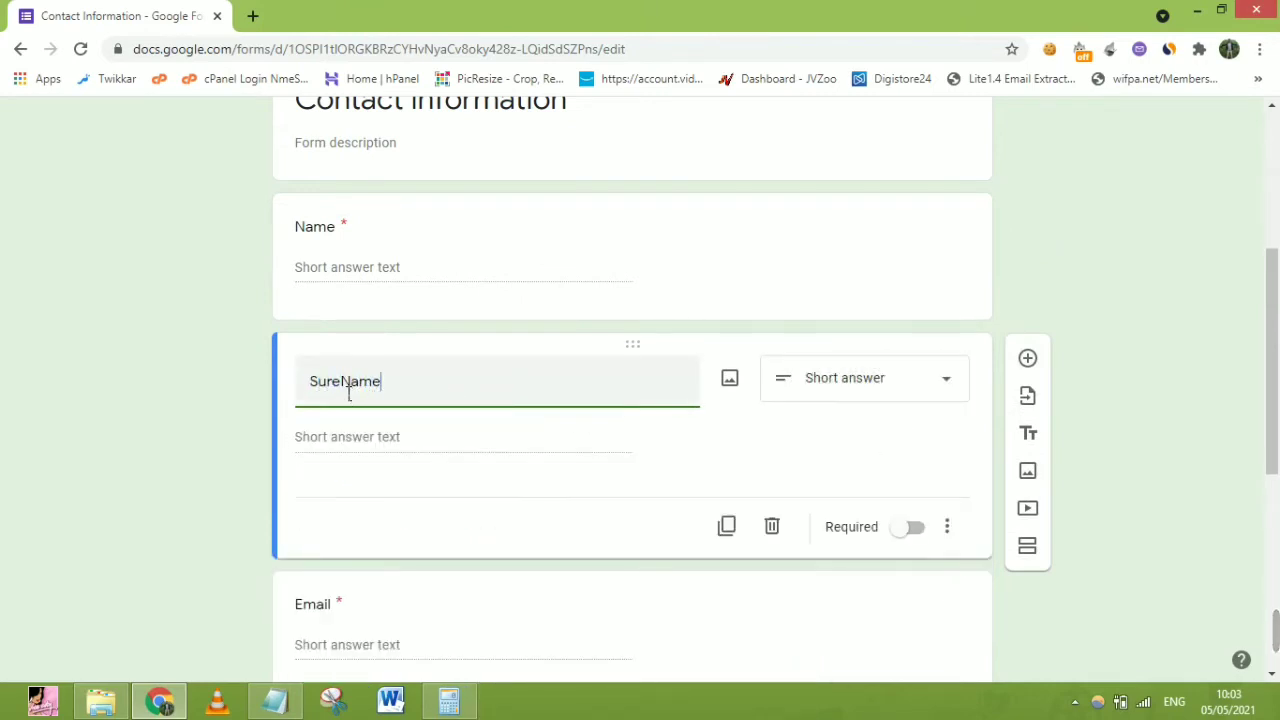
click(468, 268)
click(450, 255)
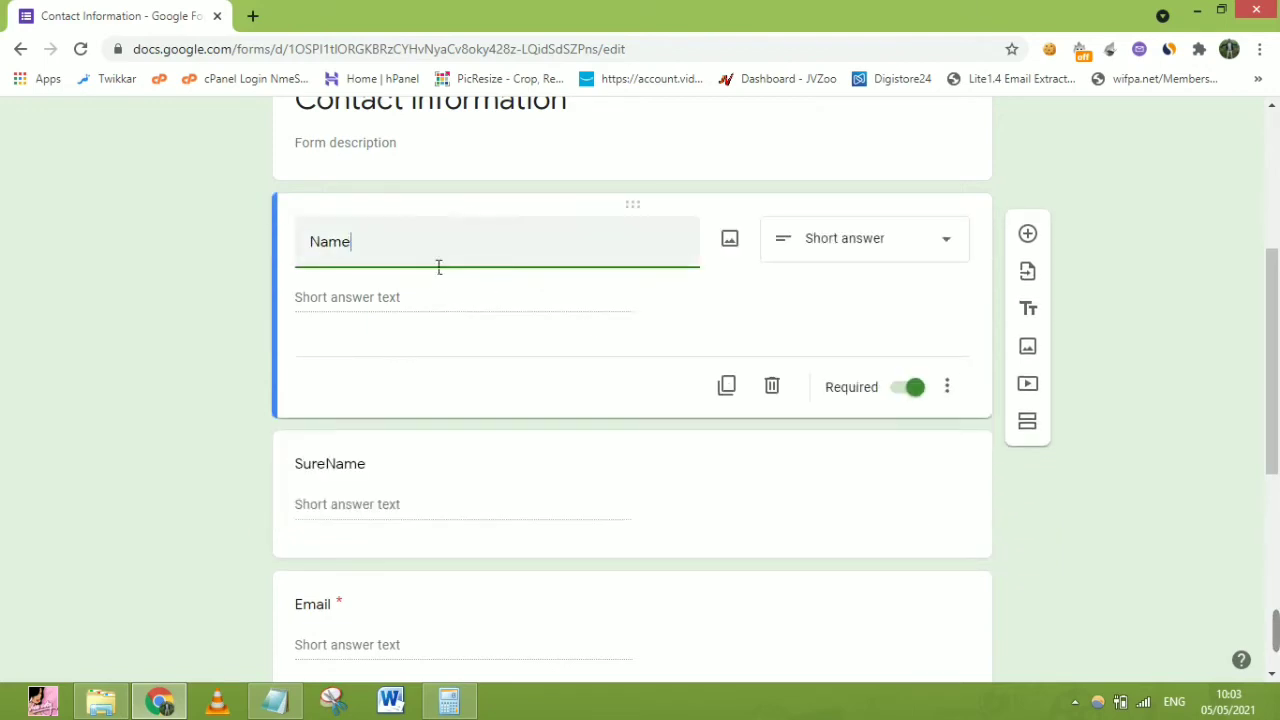
text(First)
Correct the new question's title from 'SureName' to 'Last Name'
click(350, 488)
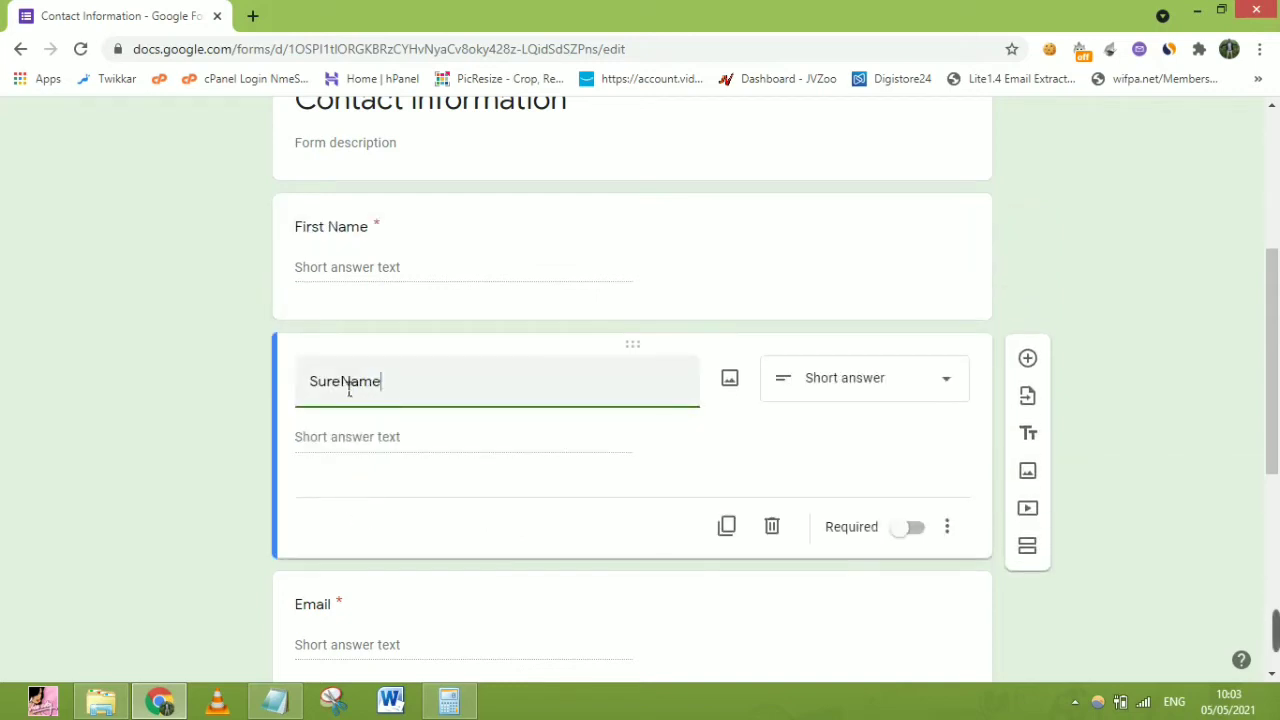
drag(349, 390, 274, 391)
text(Last)
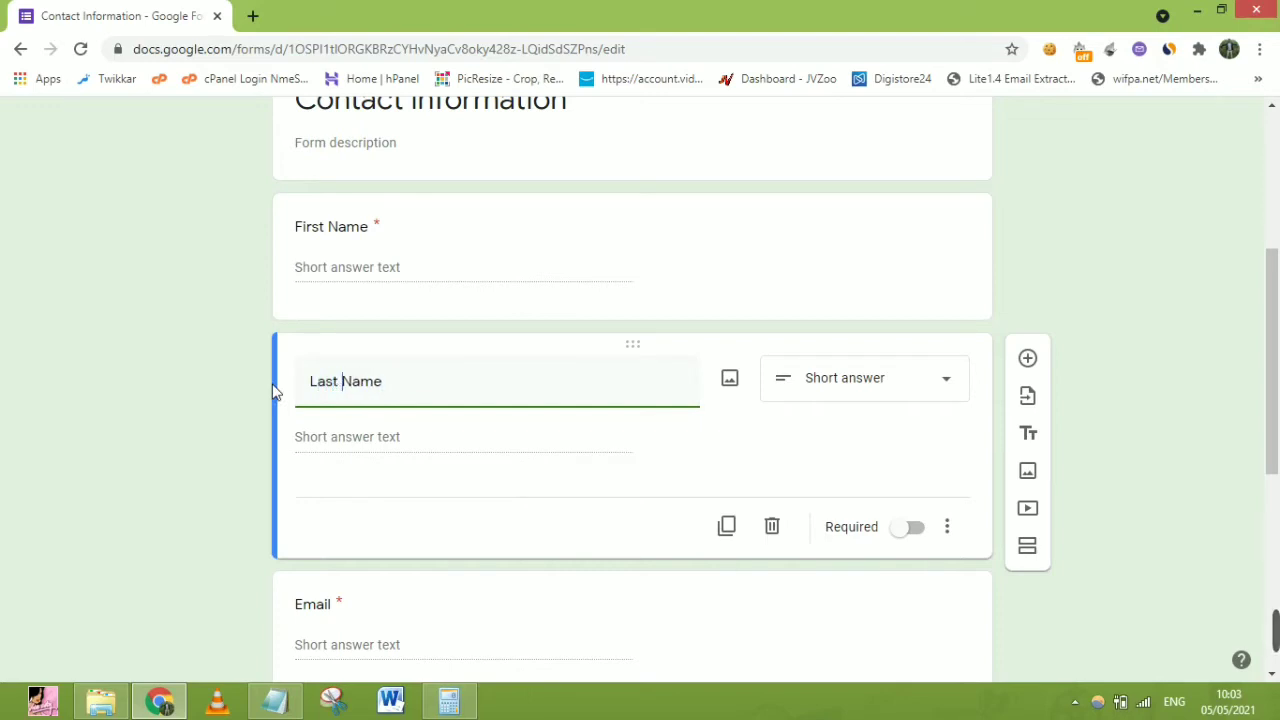
click(519, 273)
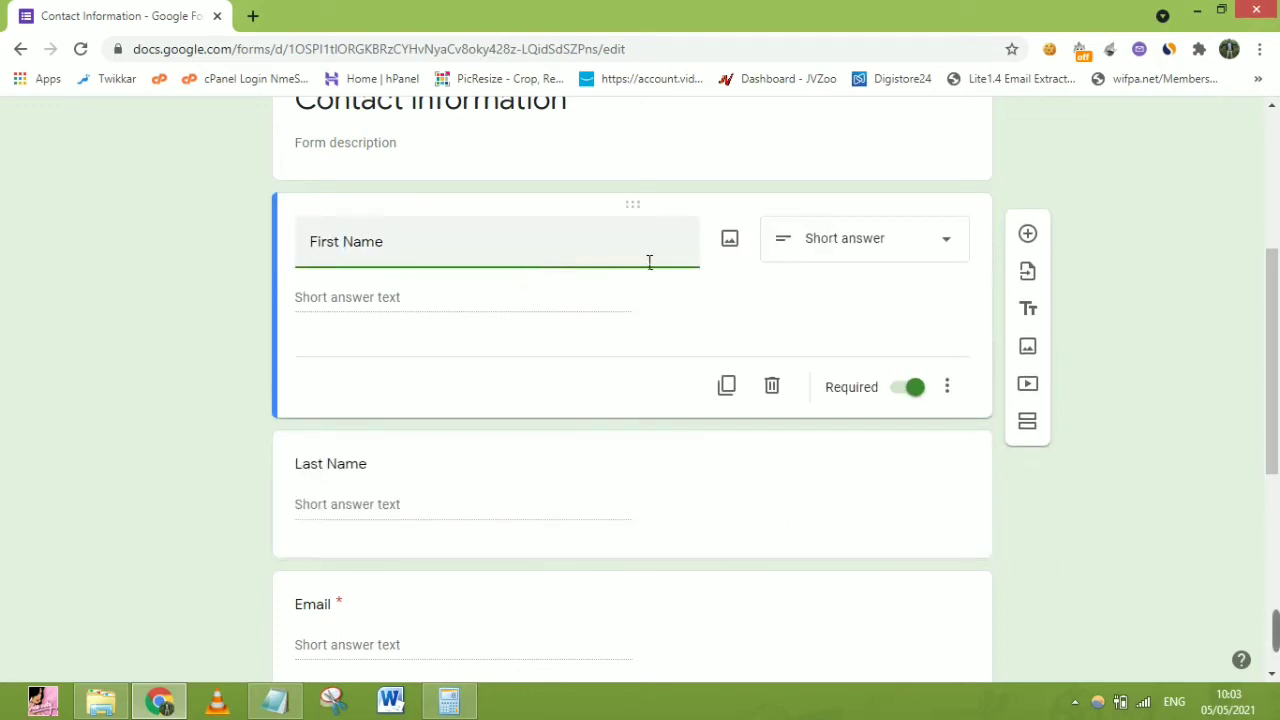
click(837, 251)
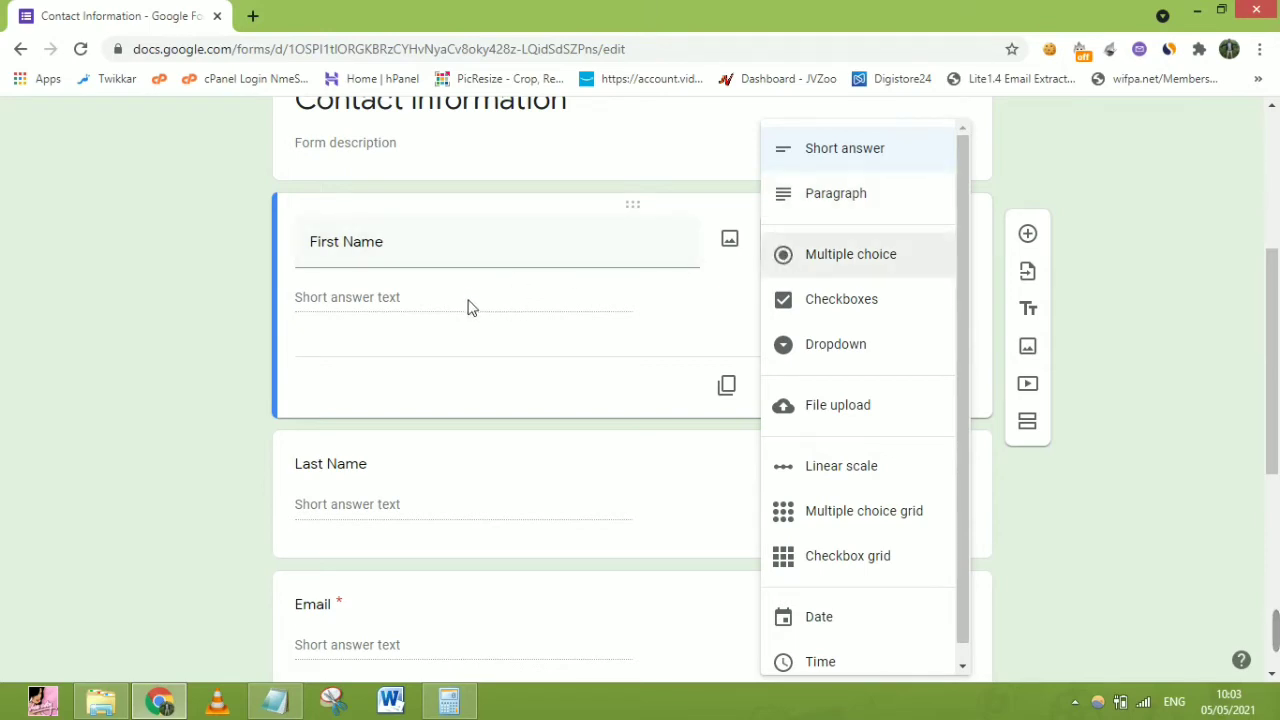
Switch First Name to Paragraph, then back to Short answer
click(798, 194)
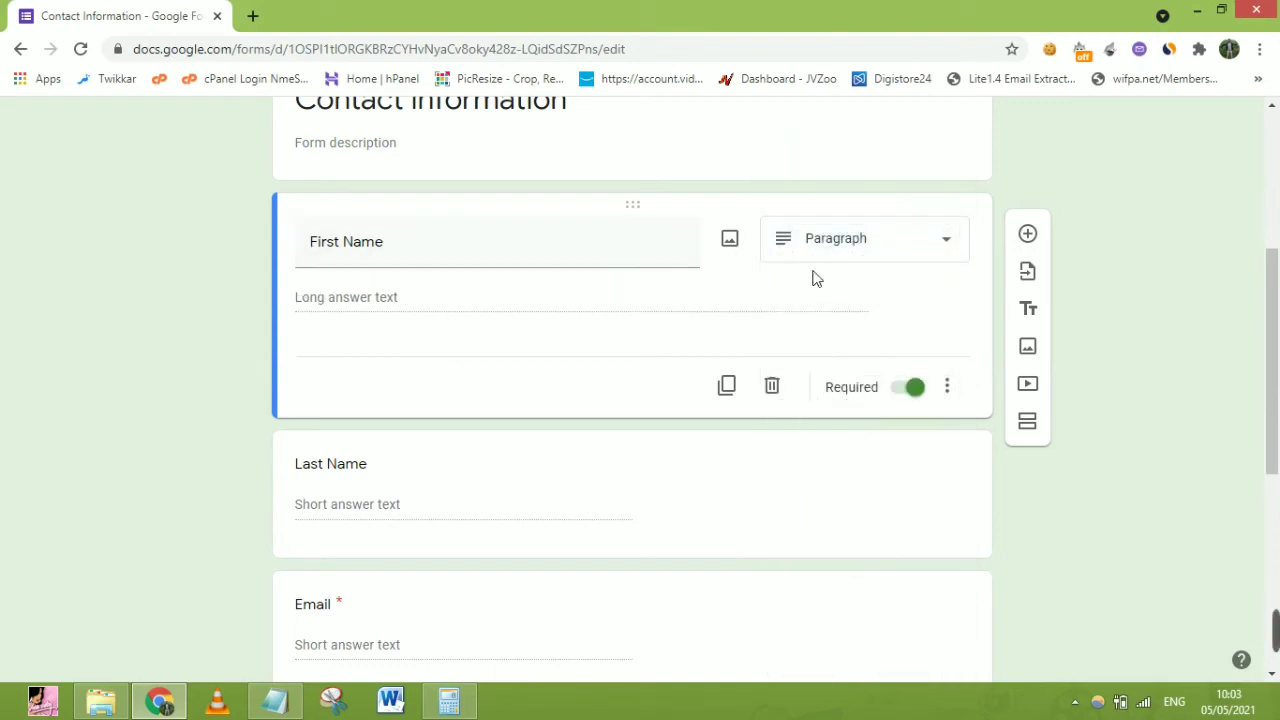
click(860, 255)
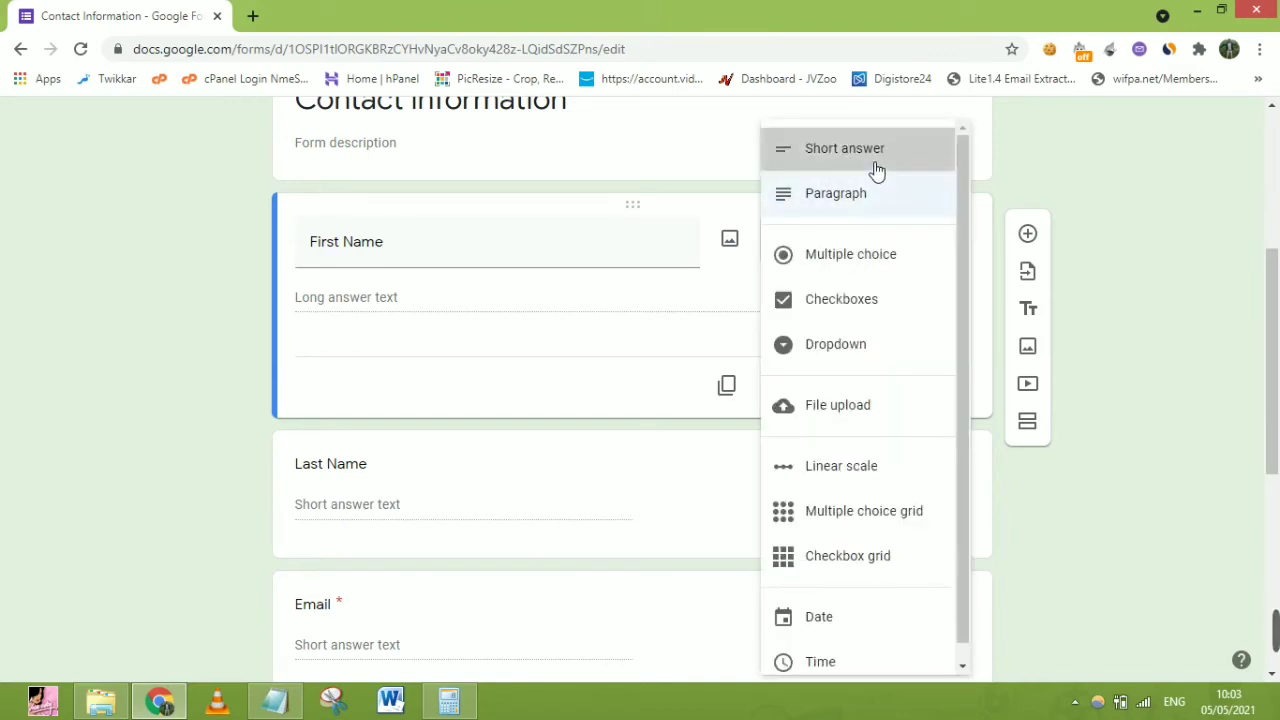
click(876, 160)
Try Multiple choice for First Name, adding Other and Option 2, then removing both
click(856, 252)
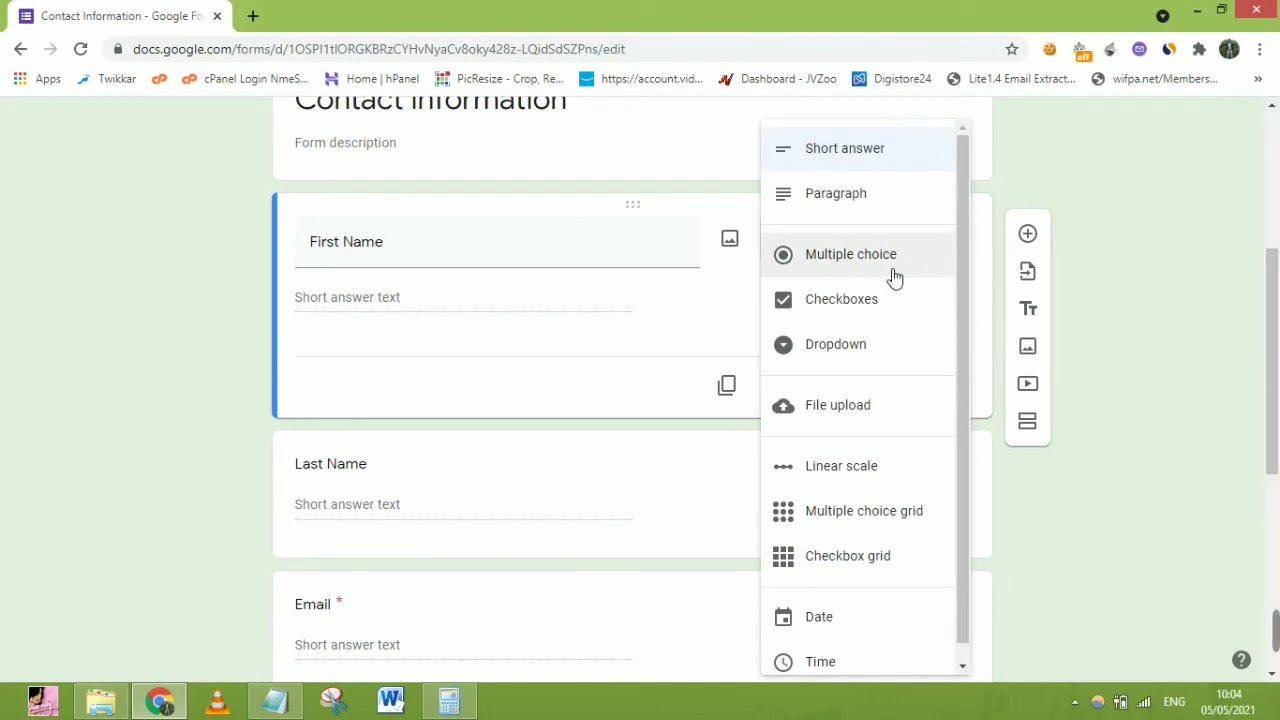
click(895, 279)
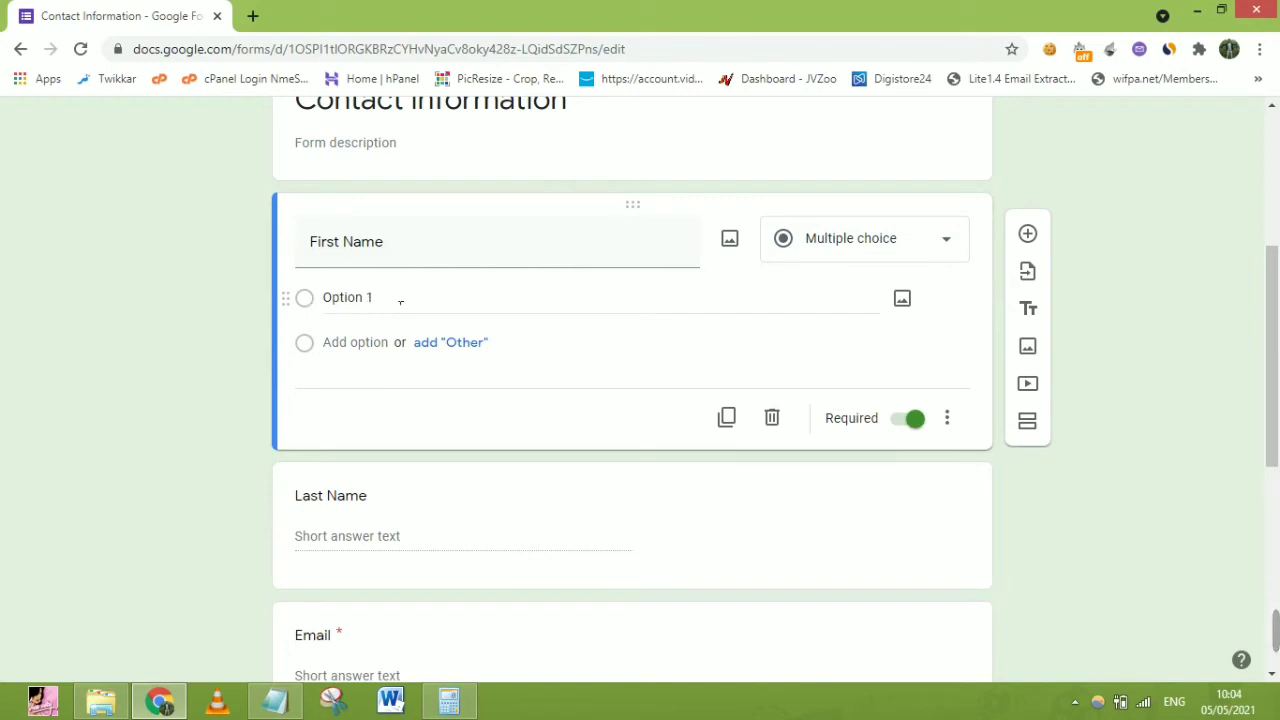
click(303, 345)
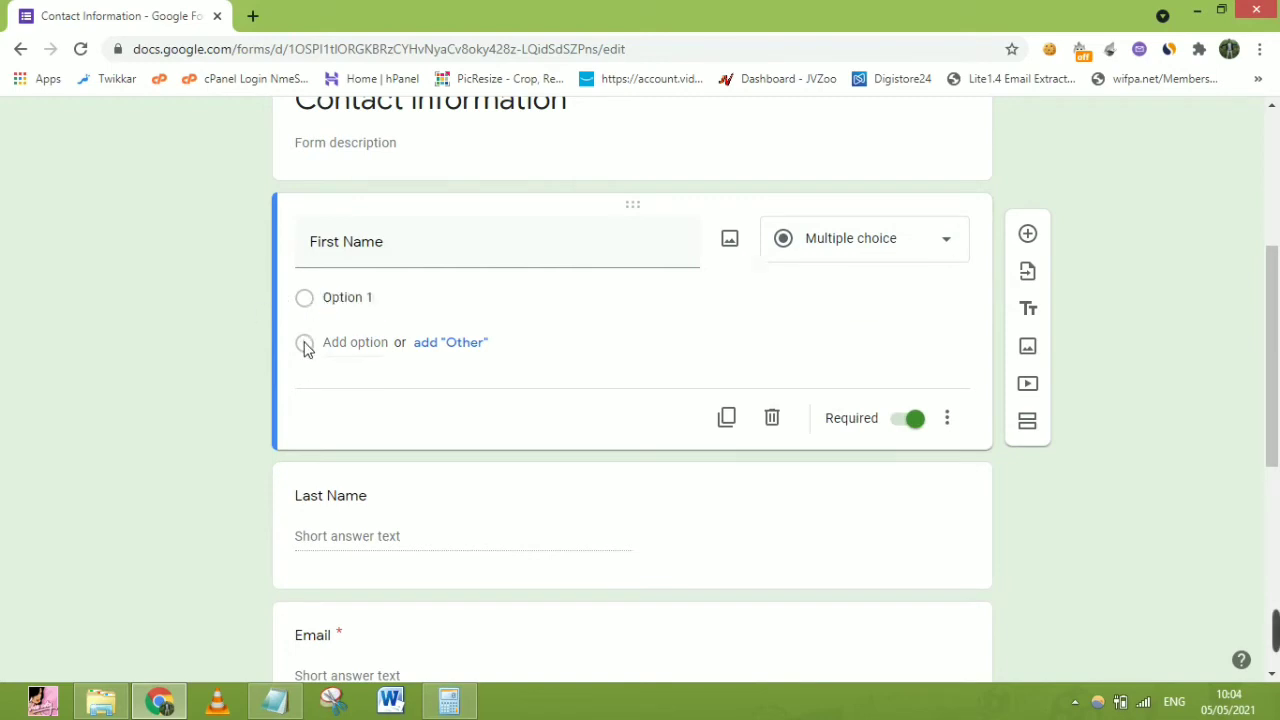
click(448, 343)
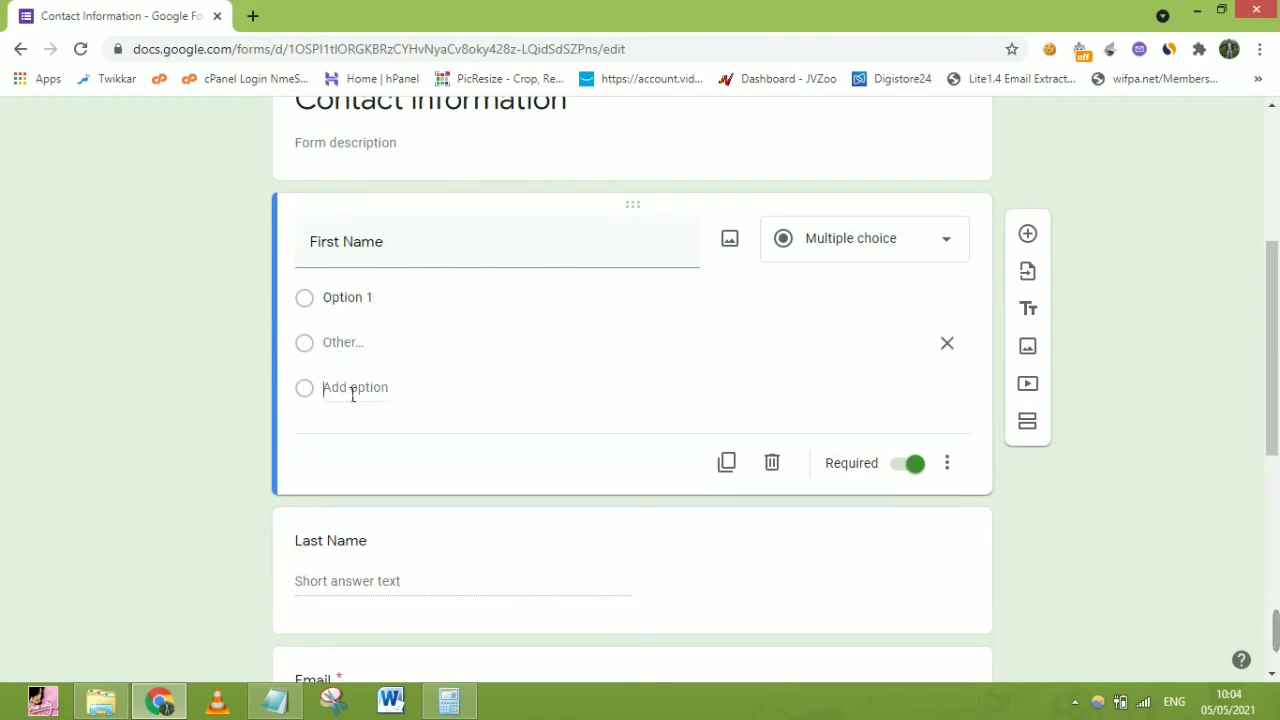
click(352, 390)
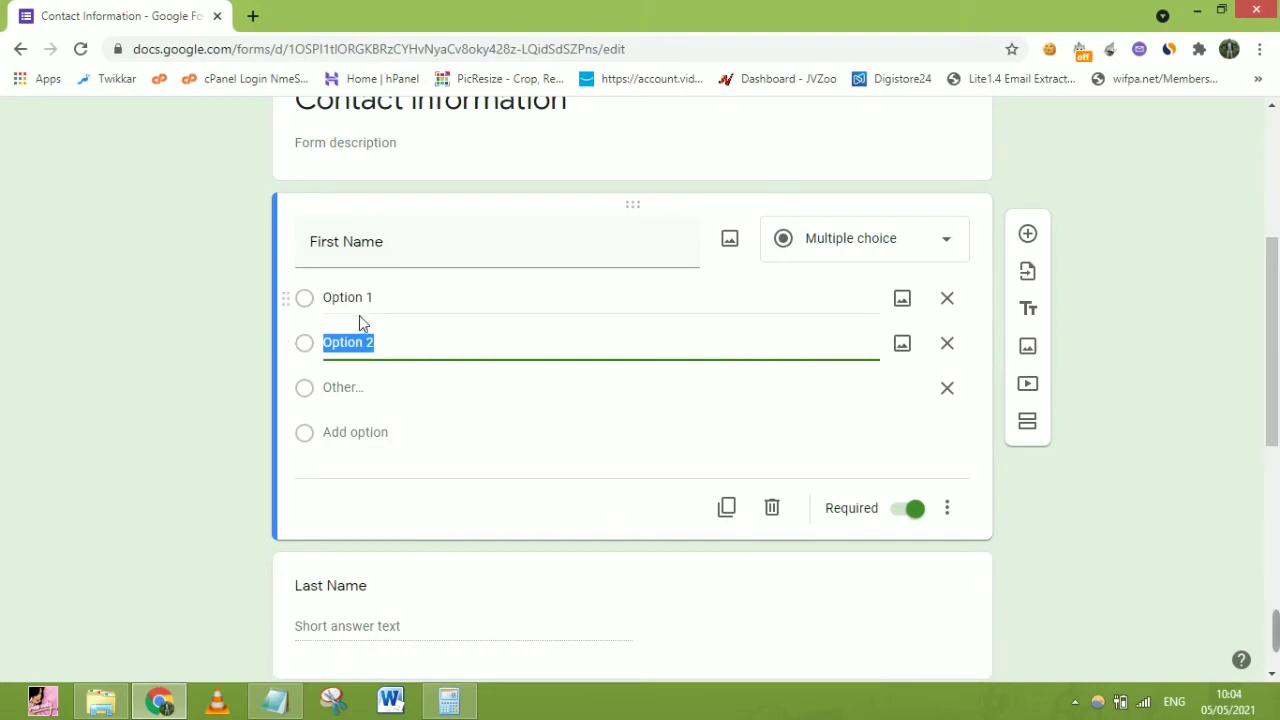
click(947, 388)
click(947, 343)
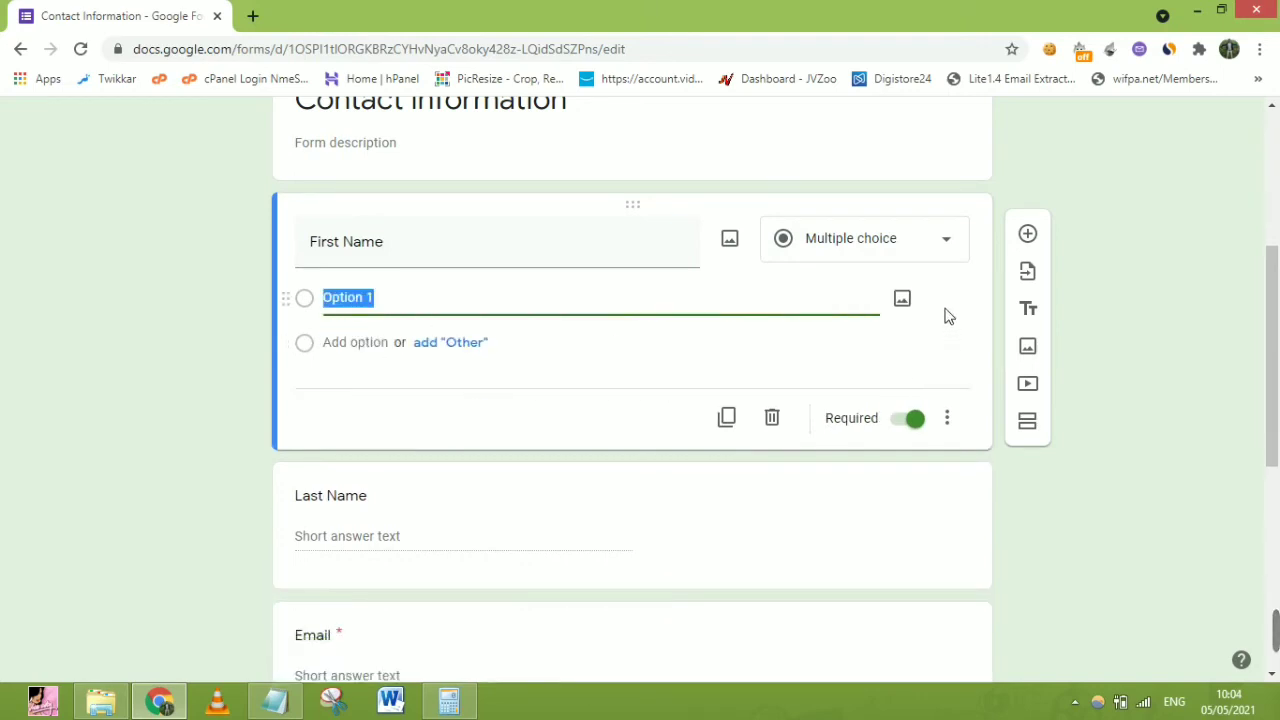
Set First Name back to Short answer and close the type list unchanged
click(878, 245)
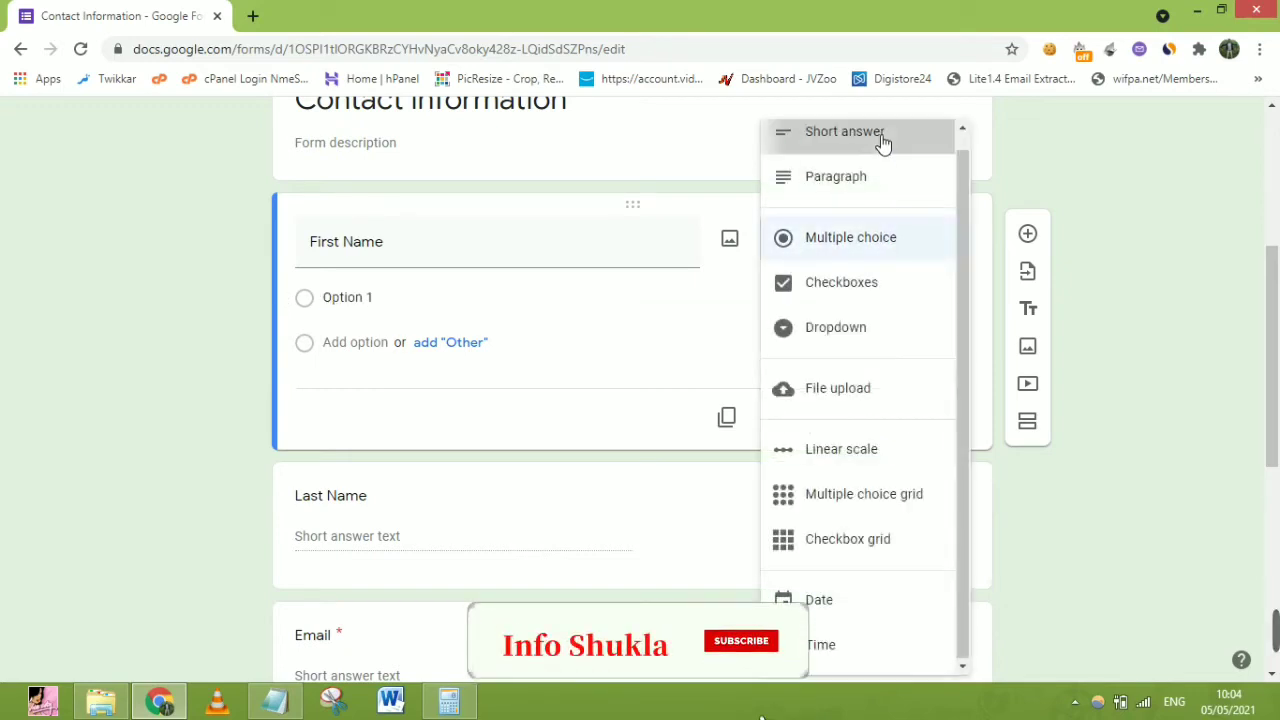
click(882, 143)
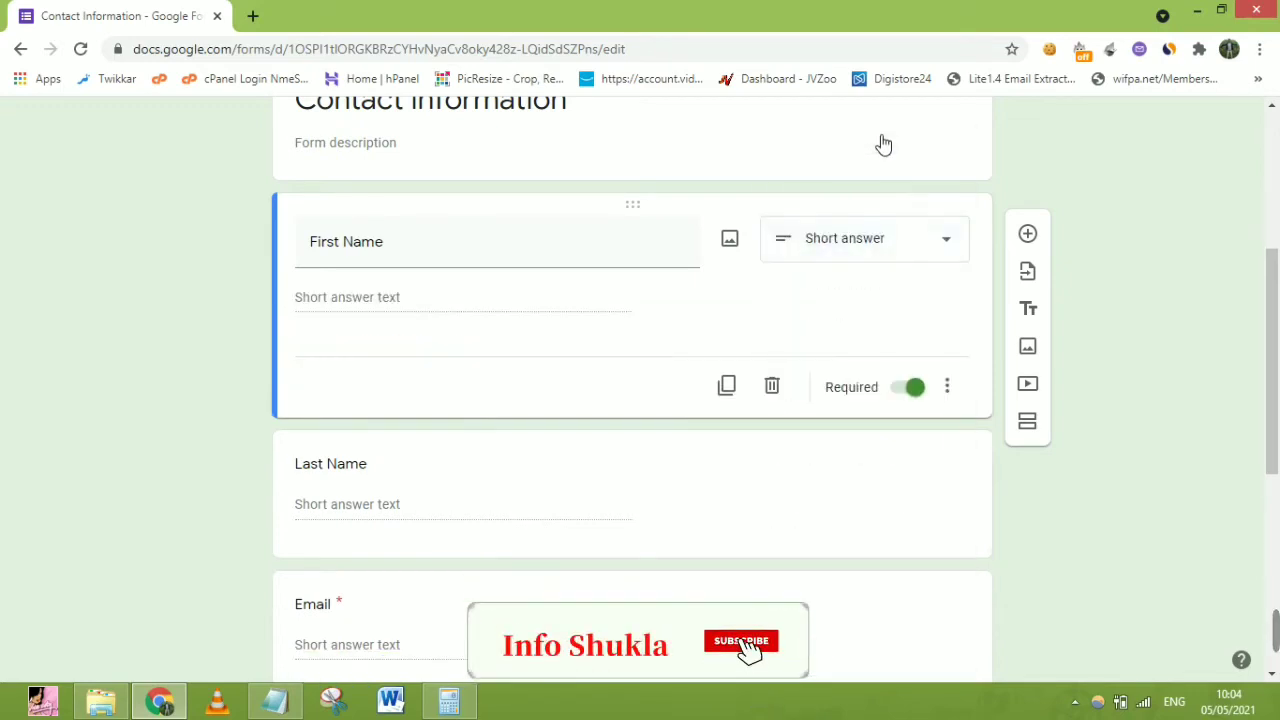
click(836, 268)
click(972, 275)
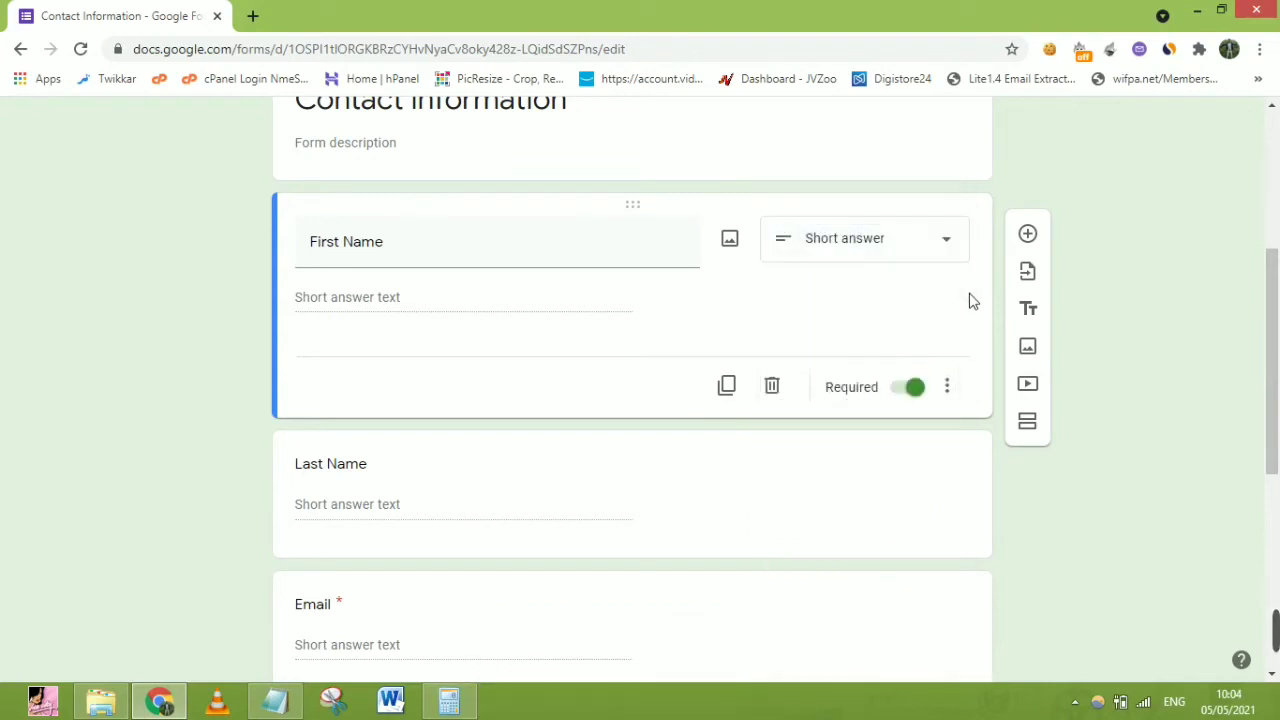
click(928, 252)
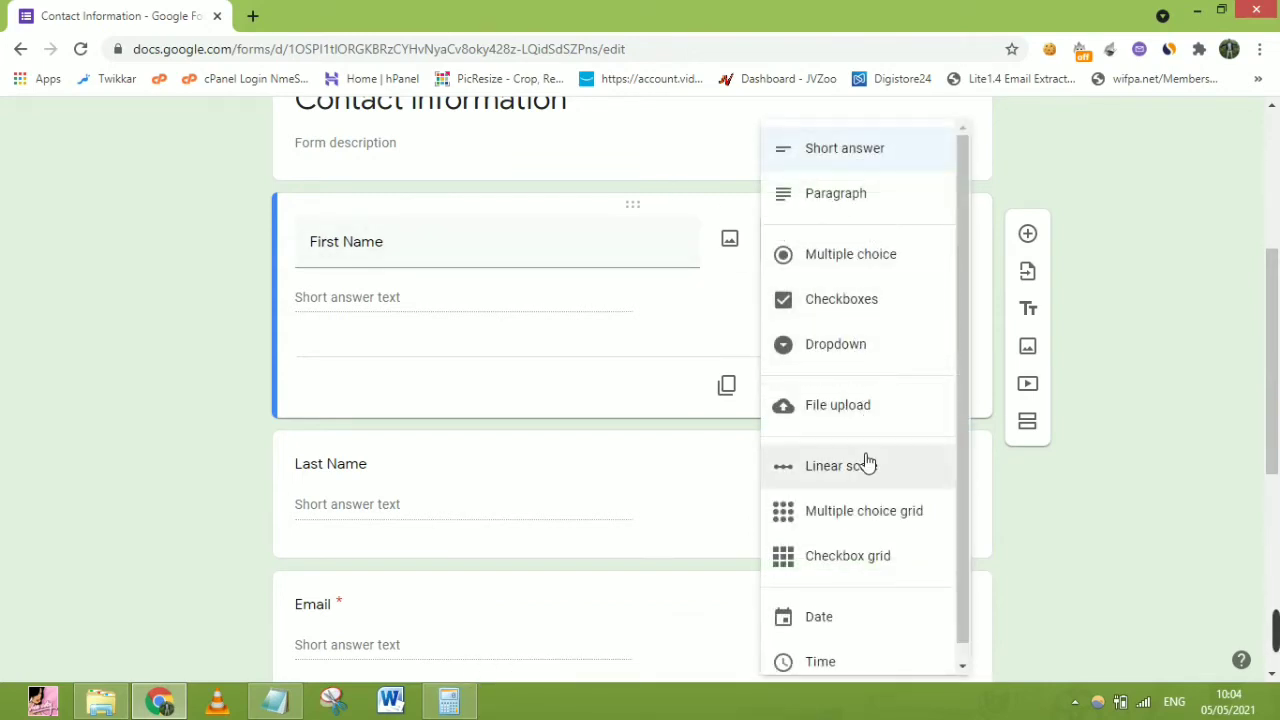
click(973, 411)
click(876, 265)
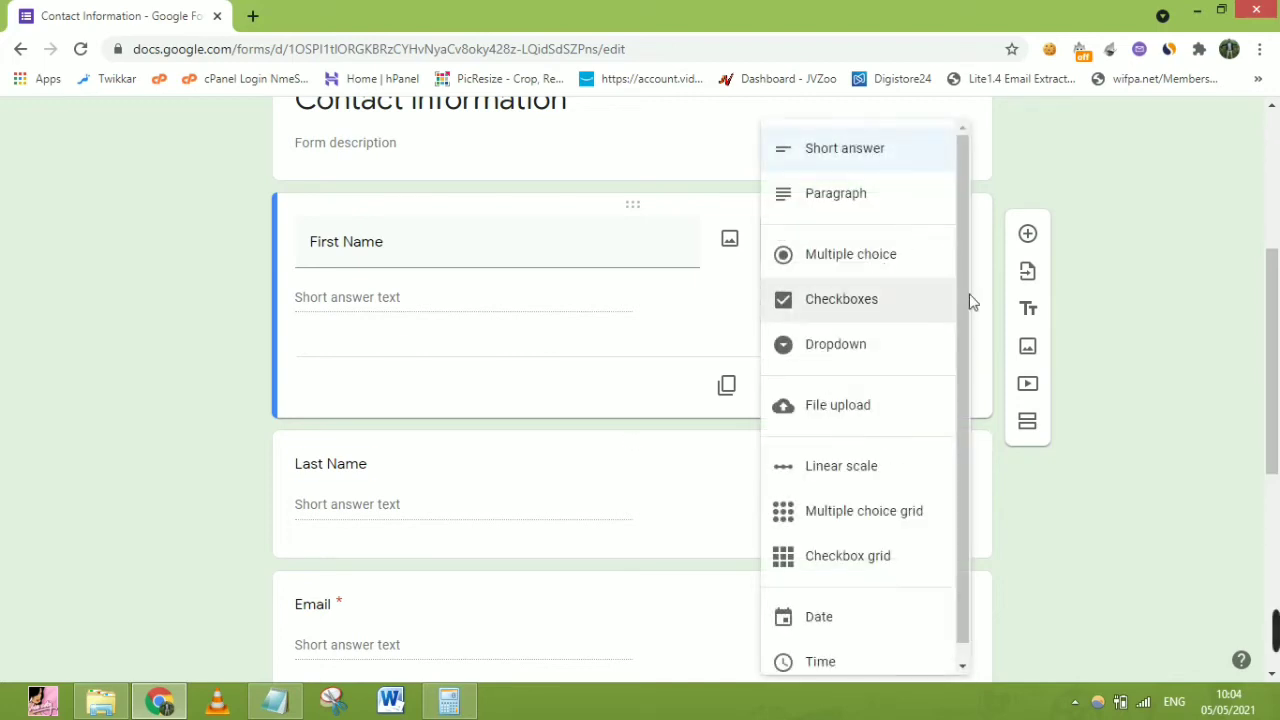
drag(968, 297, 968, 378)
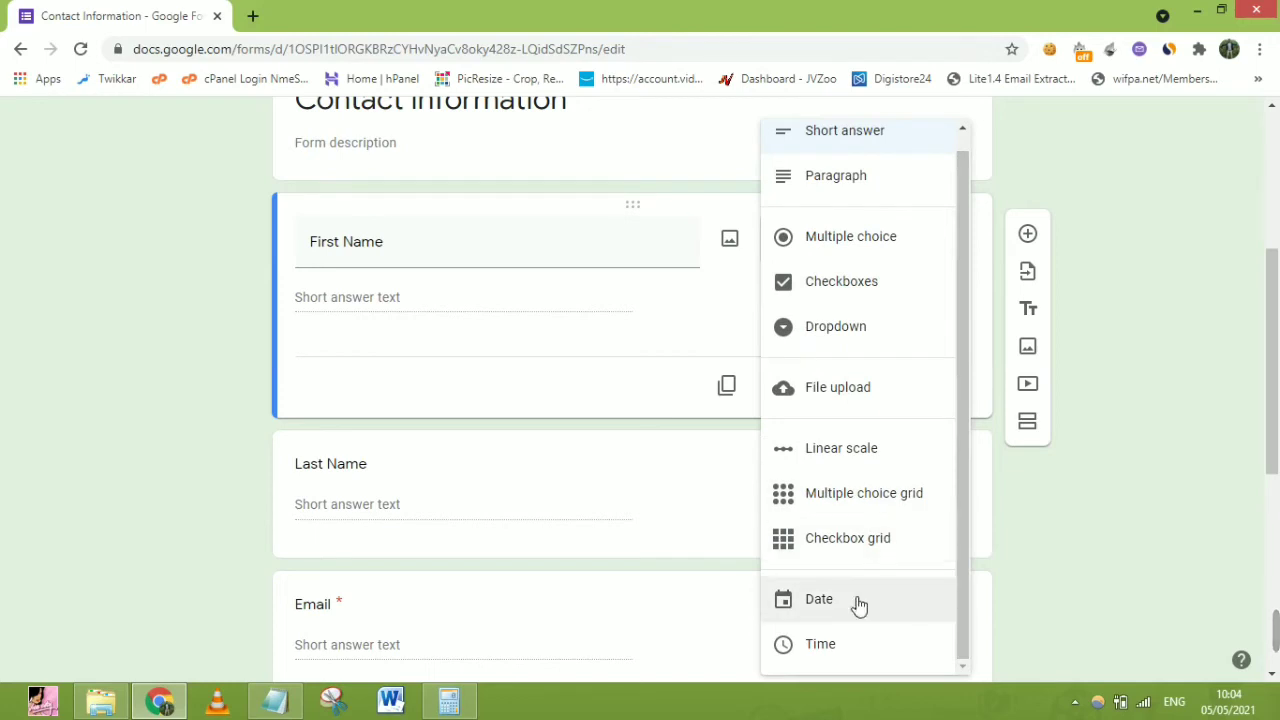
click(472, 384)
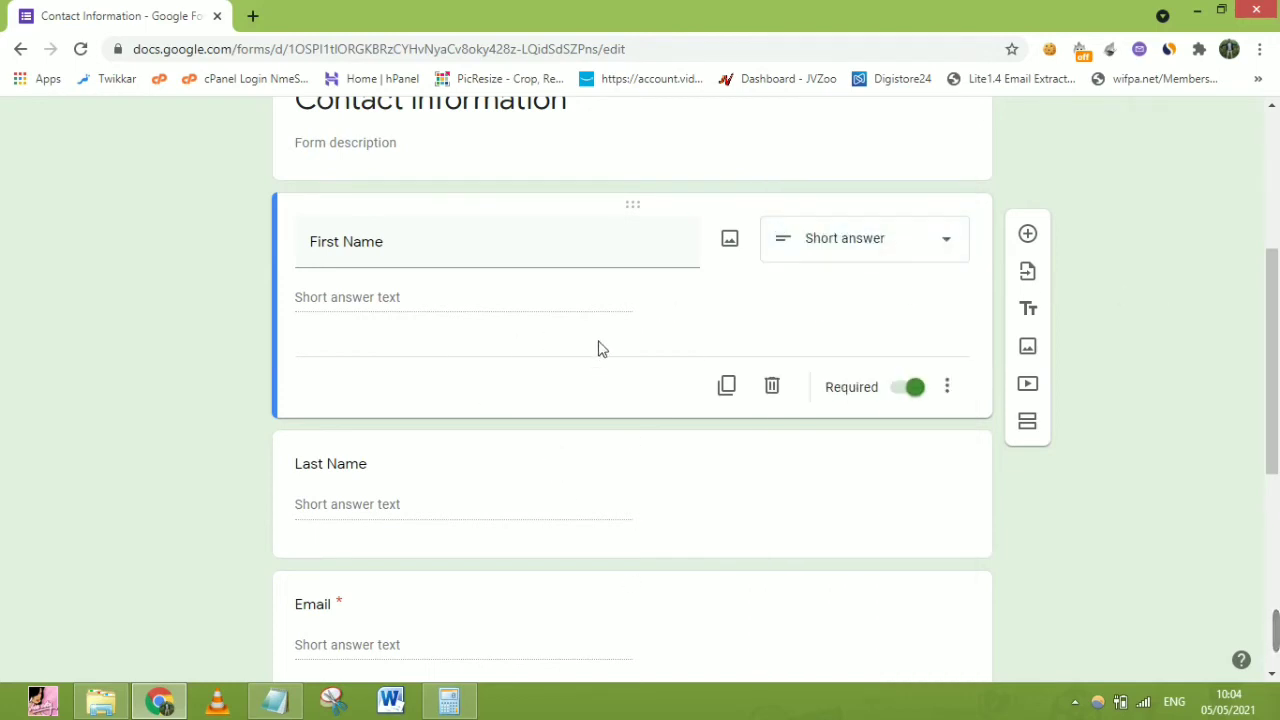
Make the Last Name question required
click(424, 505)
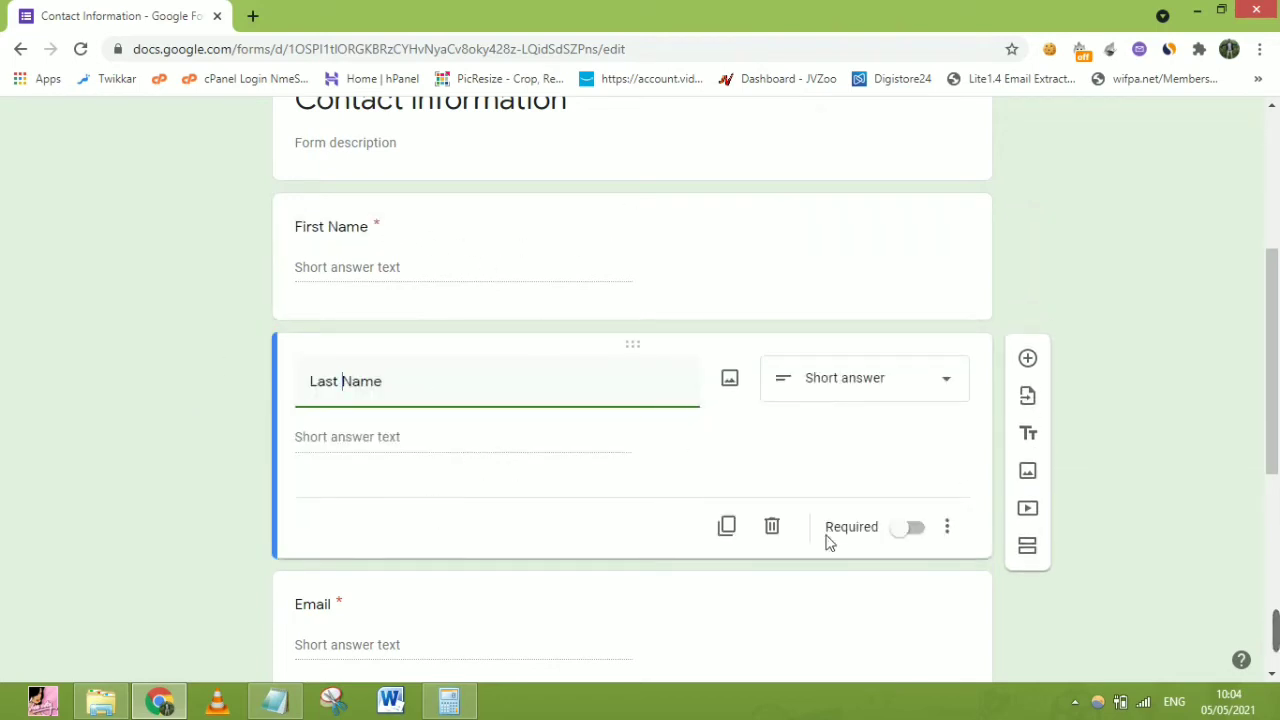
click(909, 532)
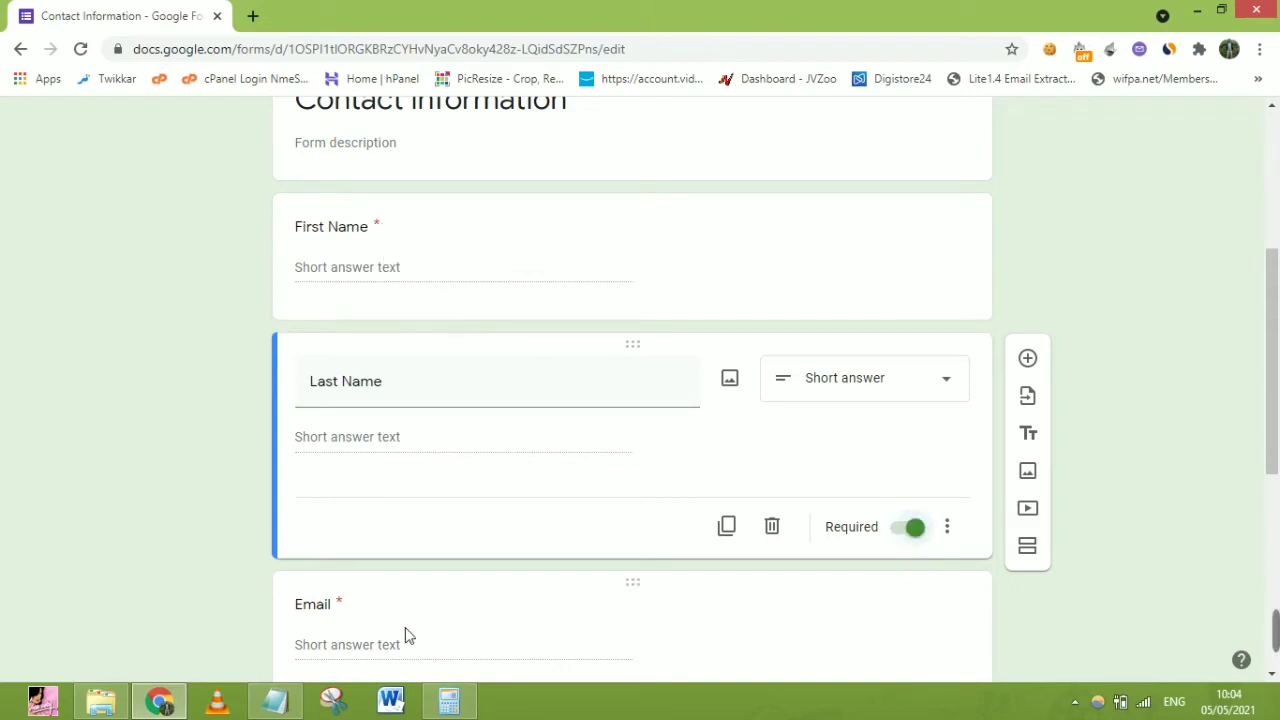
click(434, 643)
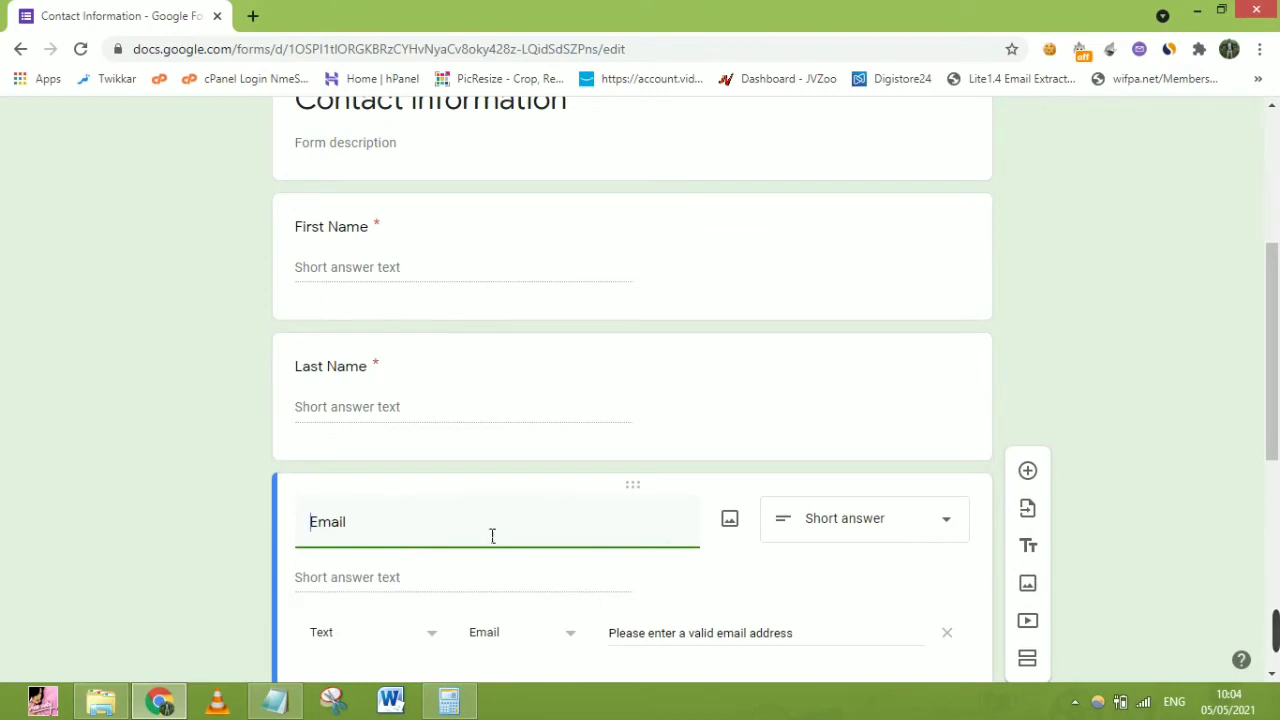
drag(1274, 390, 1277, 478)
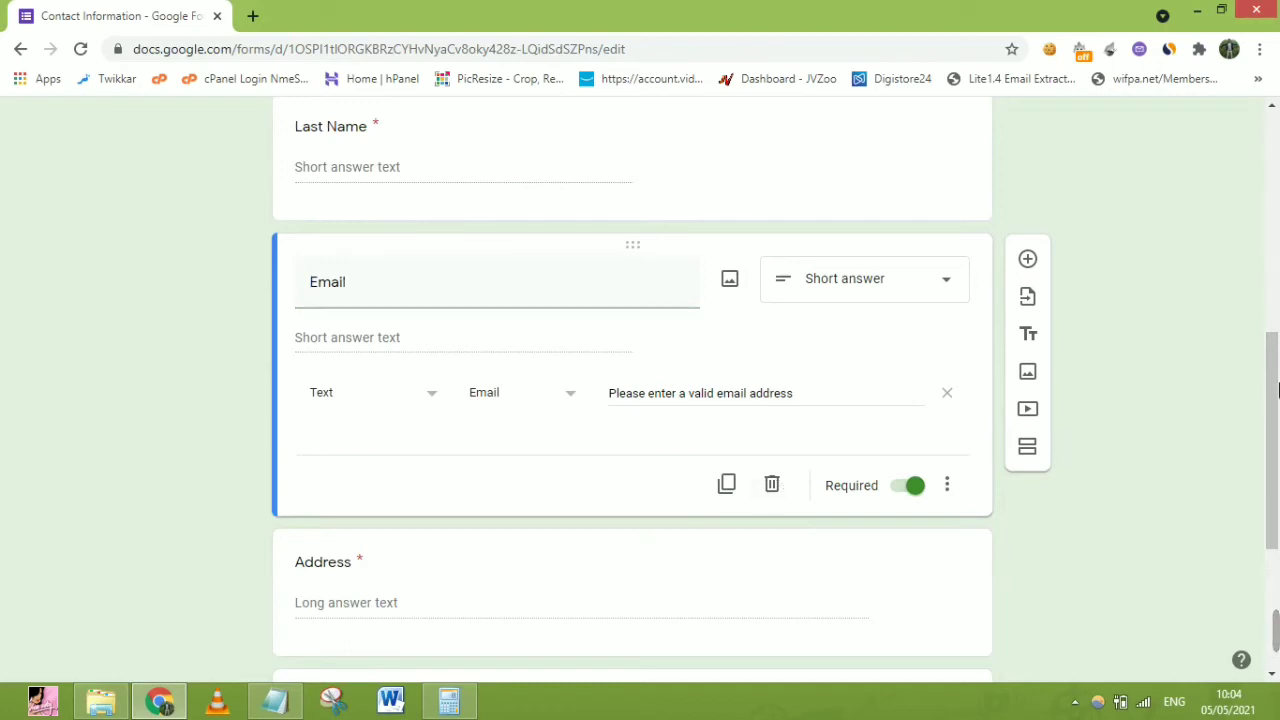
drag(1276, 420, 1278, 540)
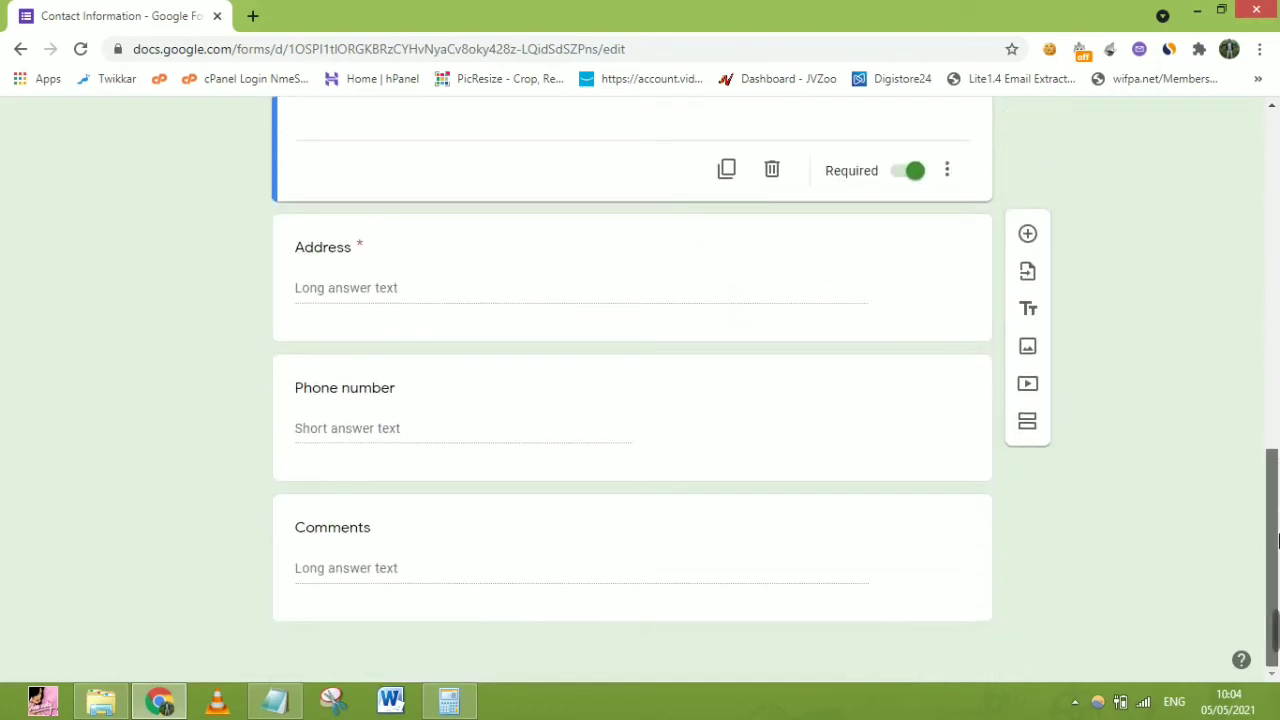
Make Phone number required and select the Comments title for replacement
click(455, 439)
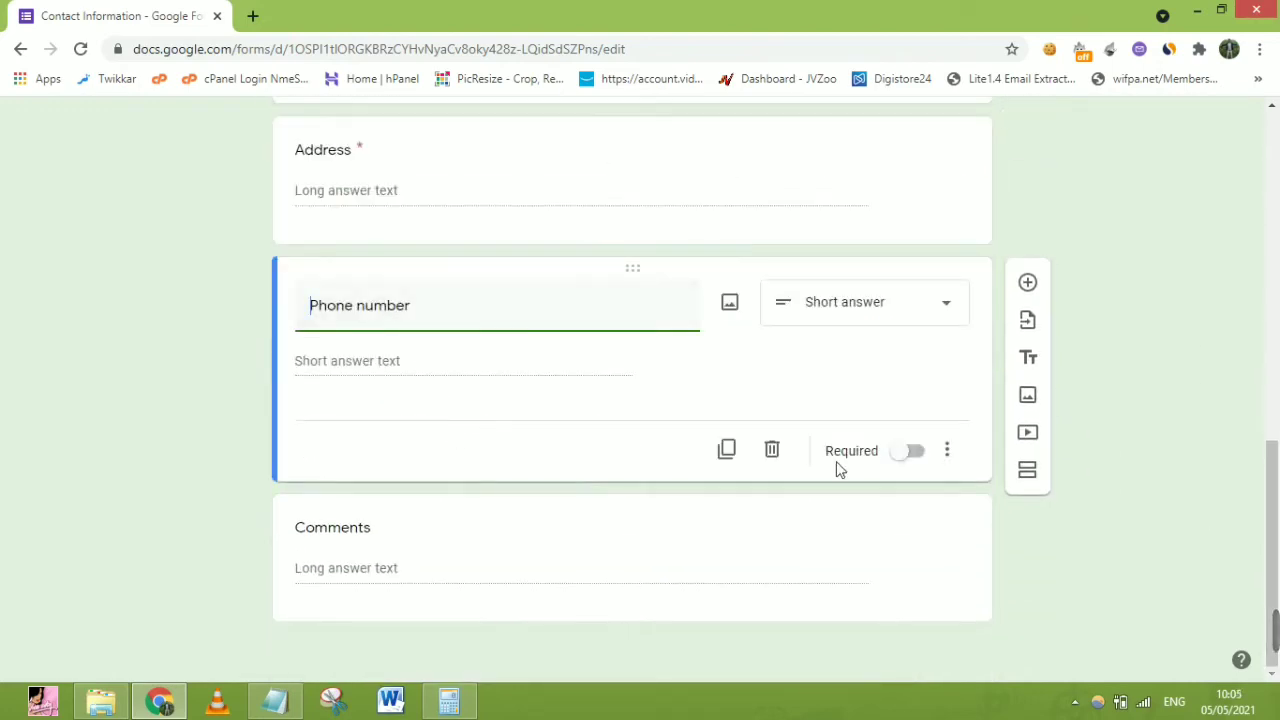
click(920, 457)
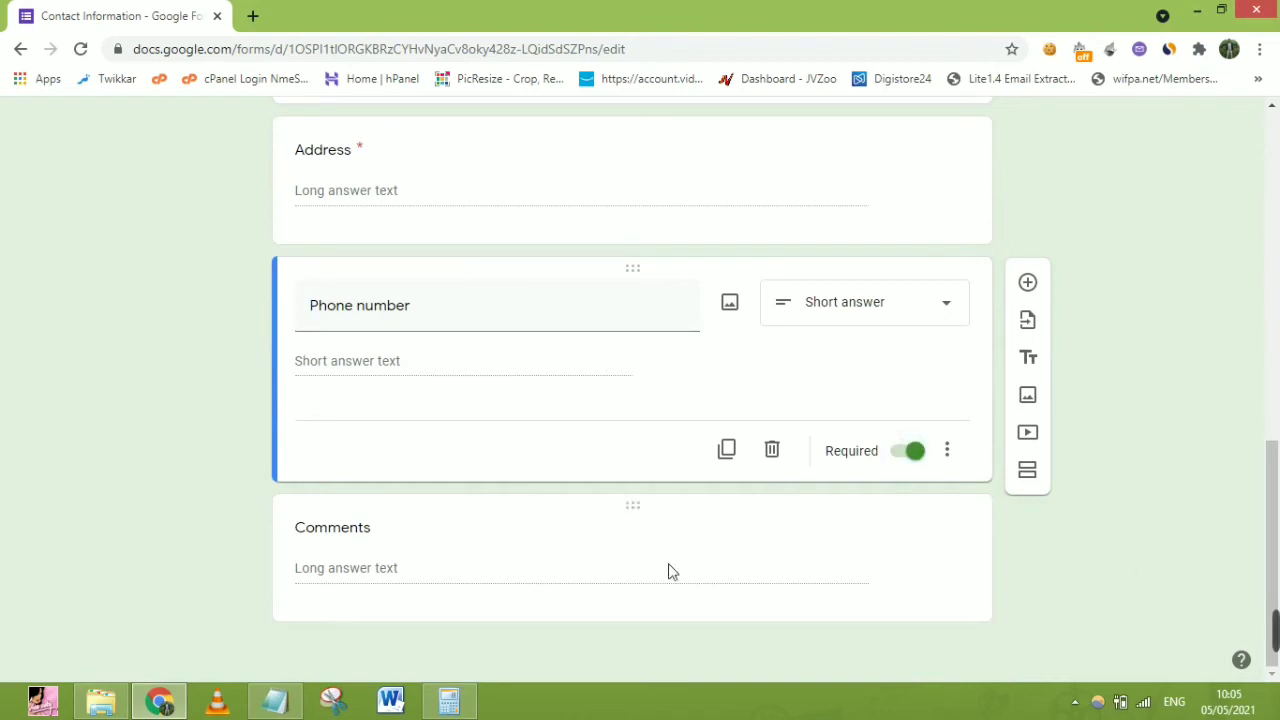
click(553, 580)
drag(437, 456, 265, 445)
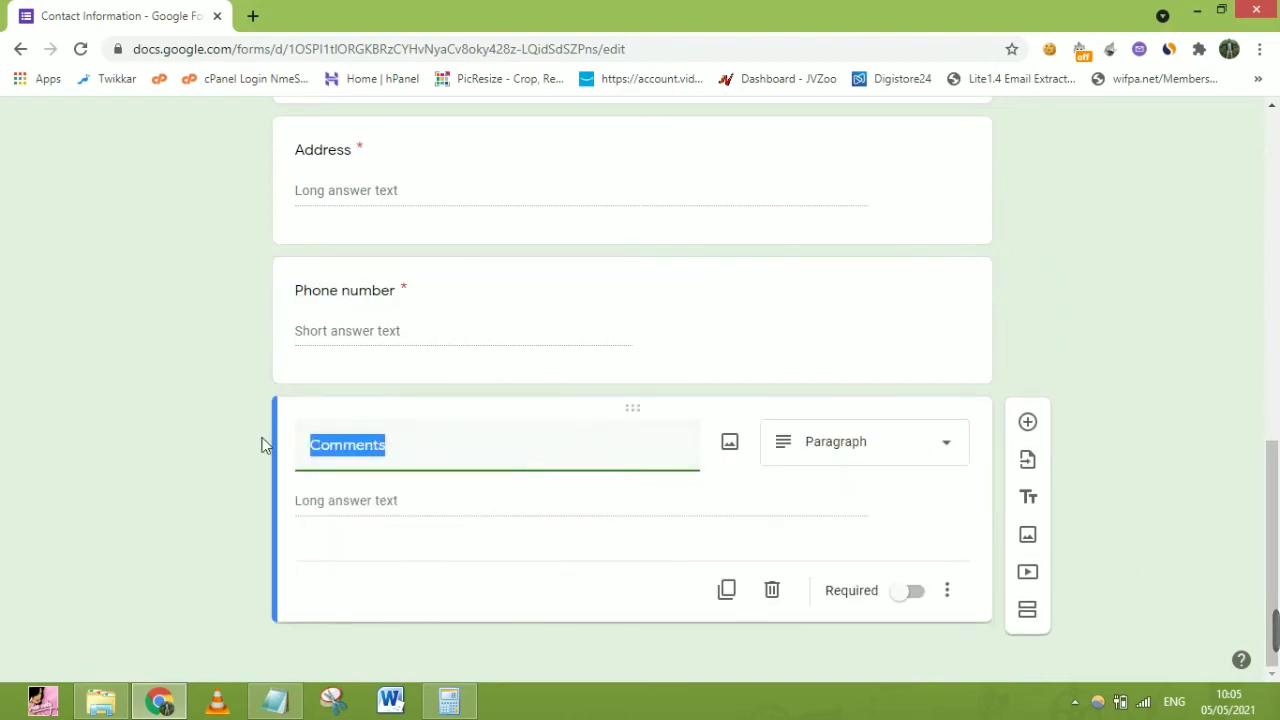
Retitle Comments to 'Description', keep its Paragraph type, and make it required
text(Descrip)
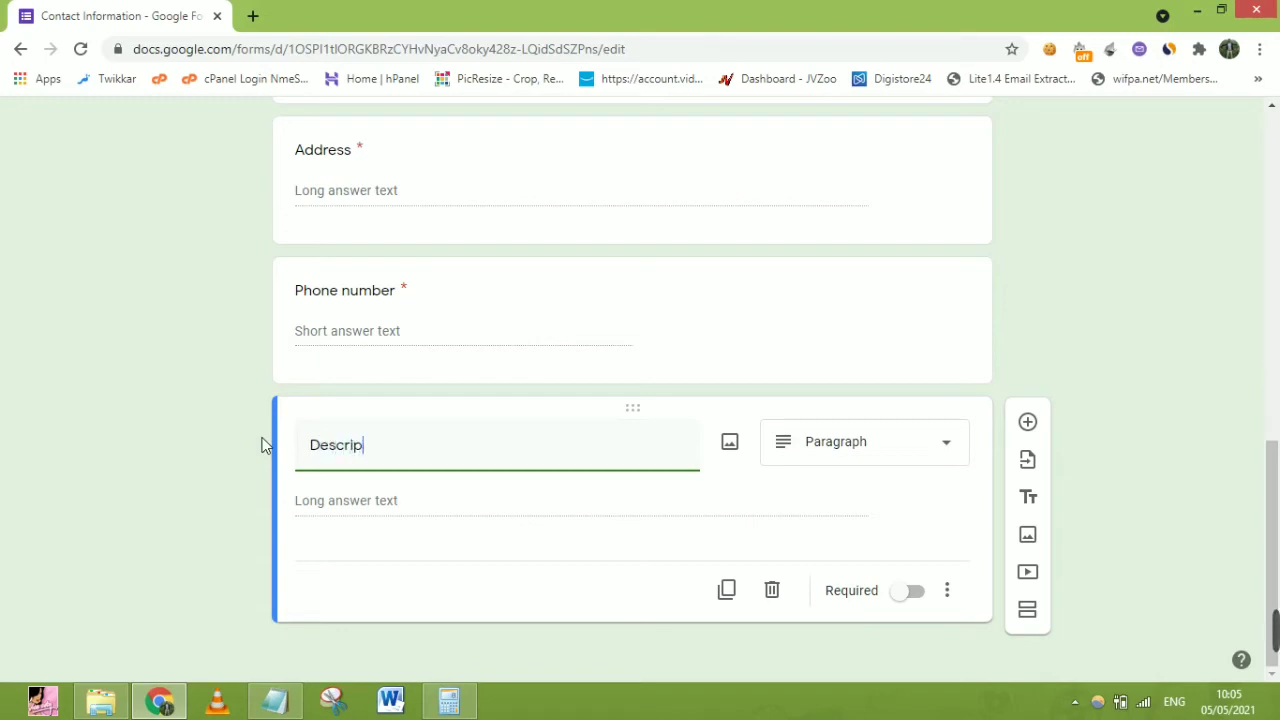
text(tion)
click(850, 466)
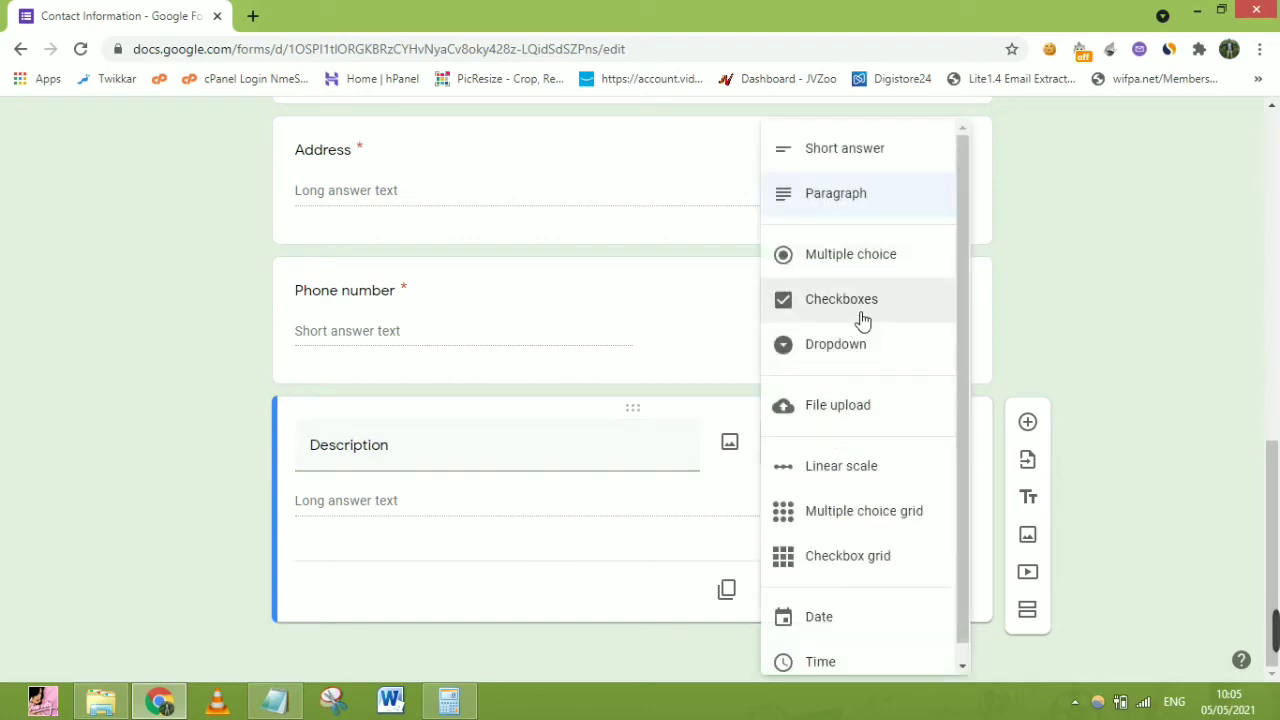
click(432, 550)
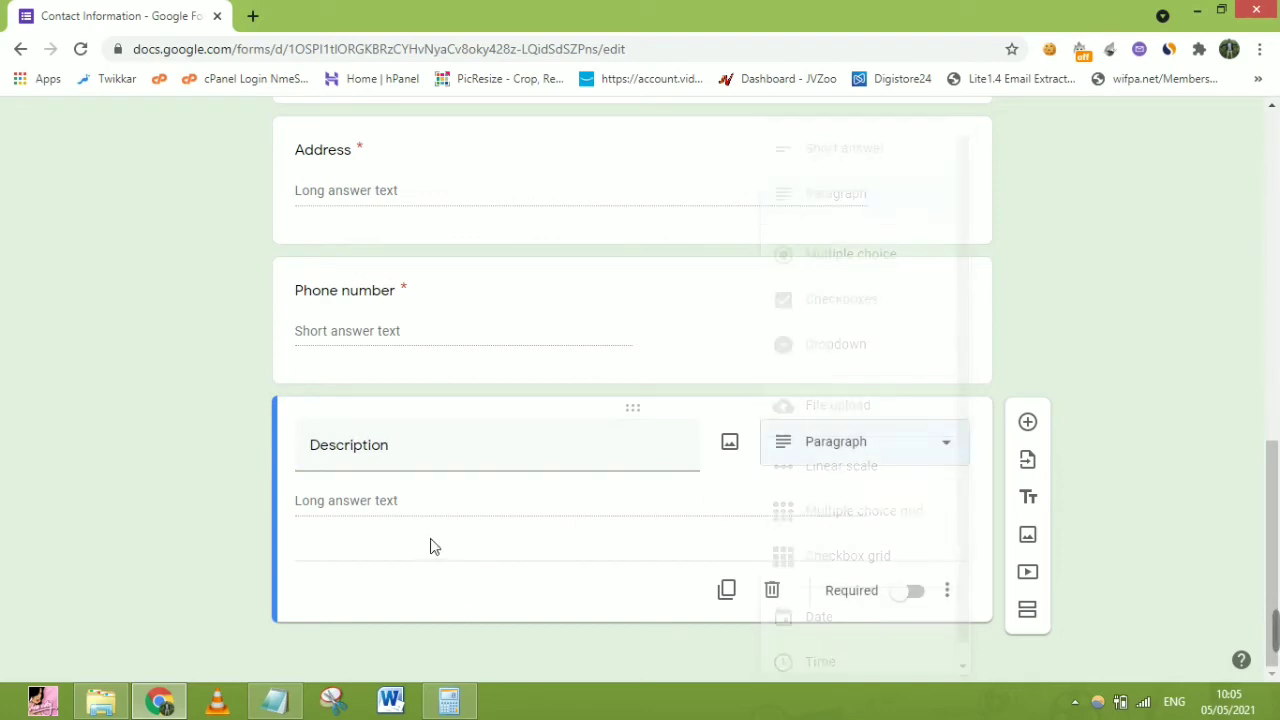
click(911, 600)
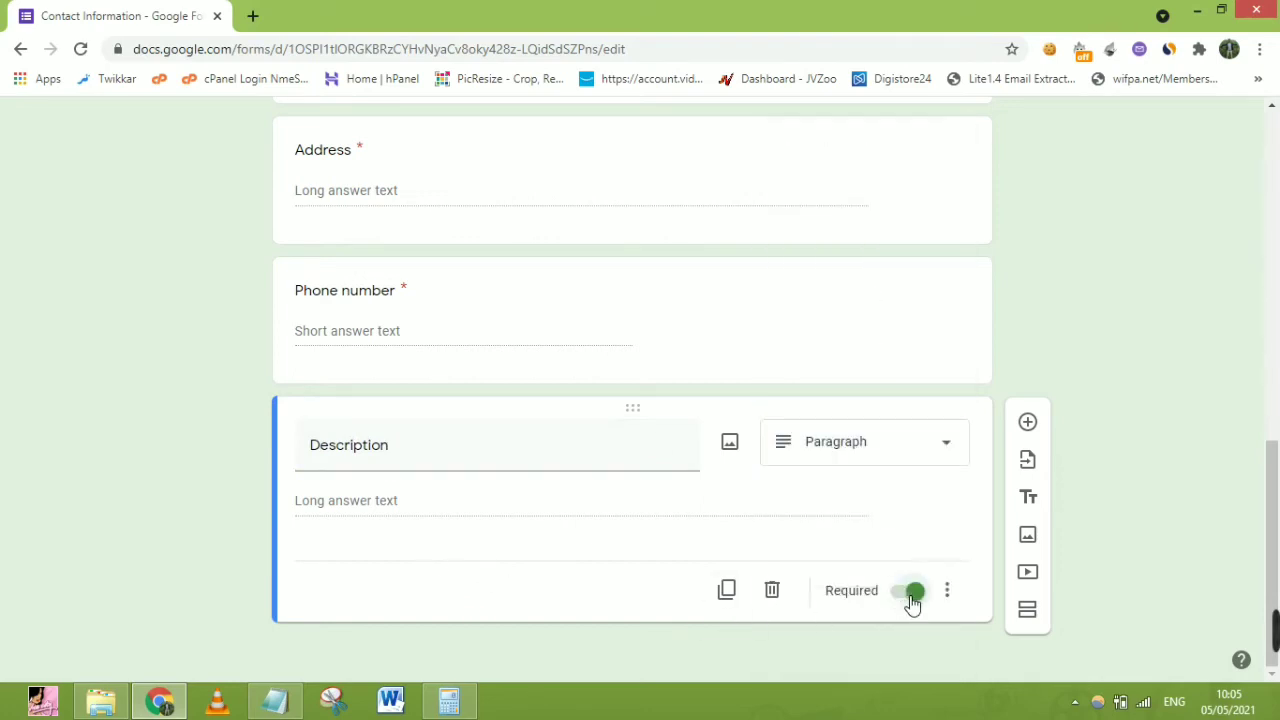
drag(1272, 553, 1277, 180)
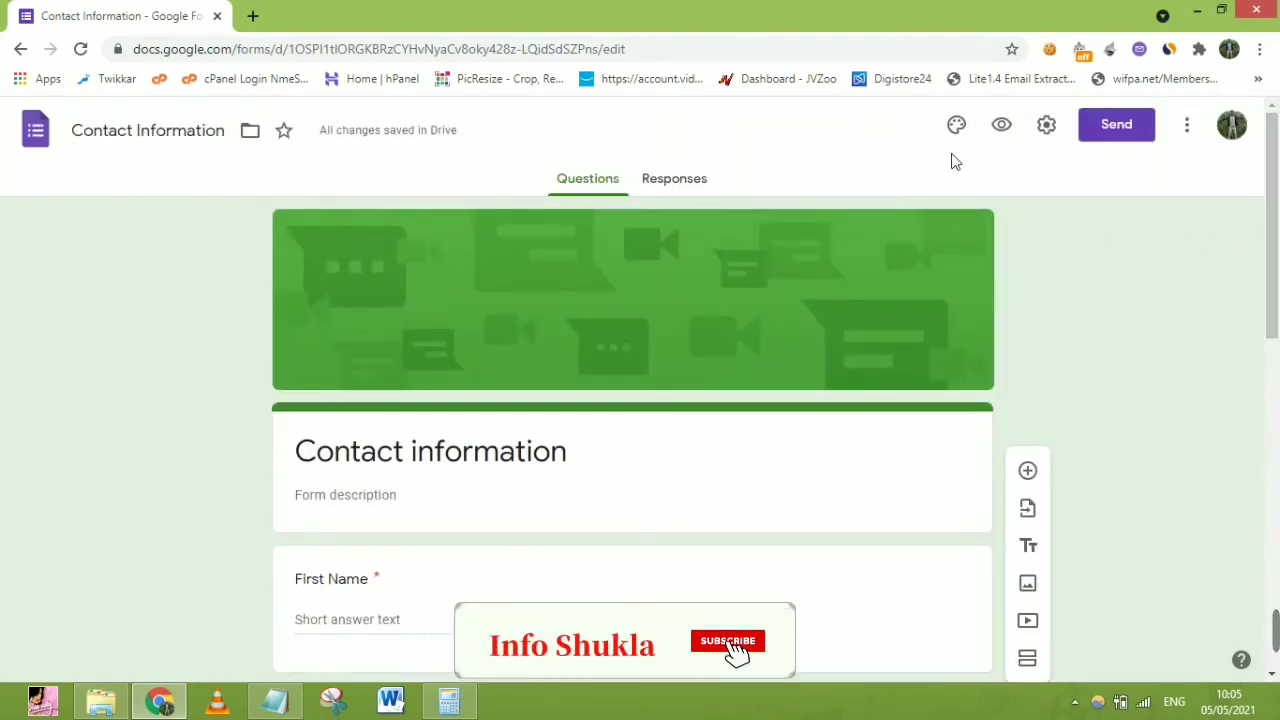
Preview the form, trigger First Name's required-field warning, then go back to the editor
click(1008, 128)
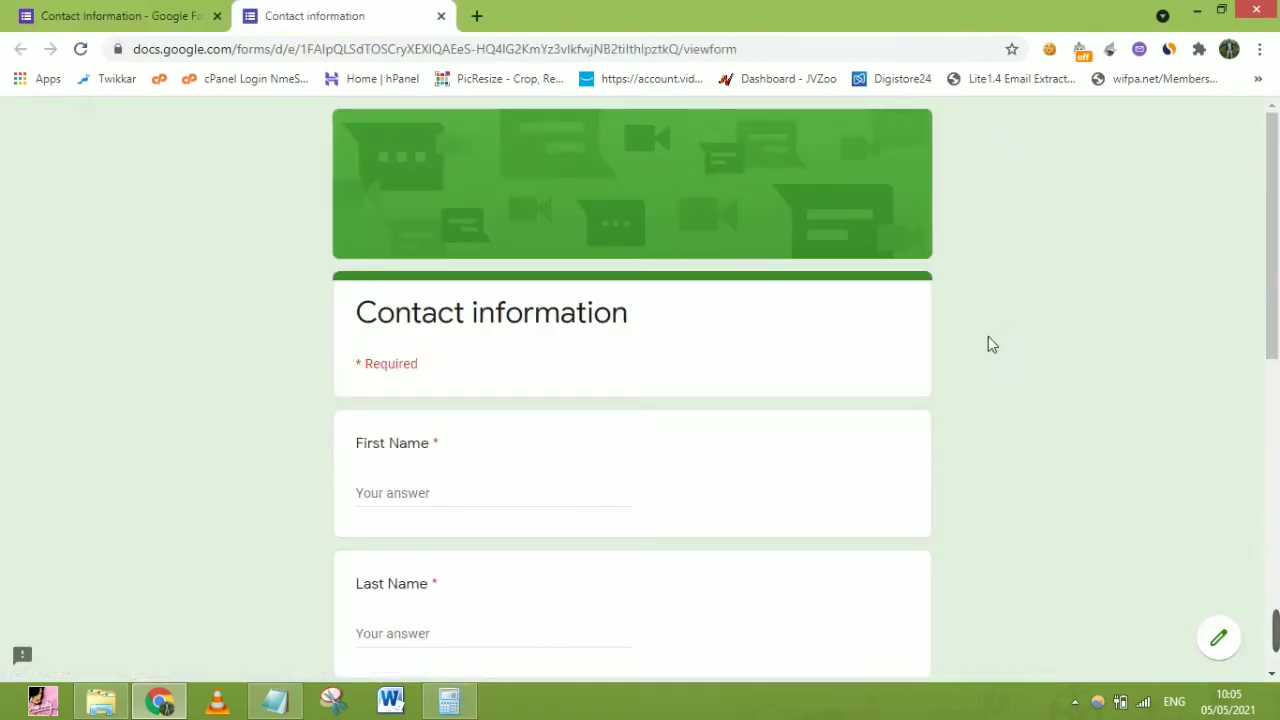
drag(1274, 222, 1276, 267)
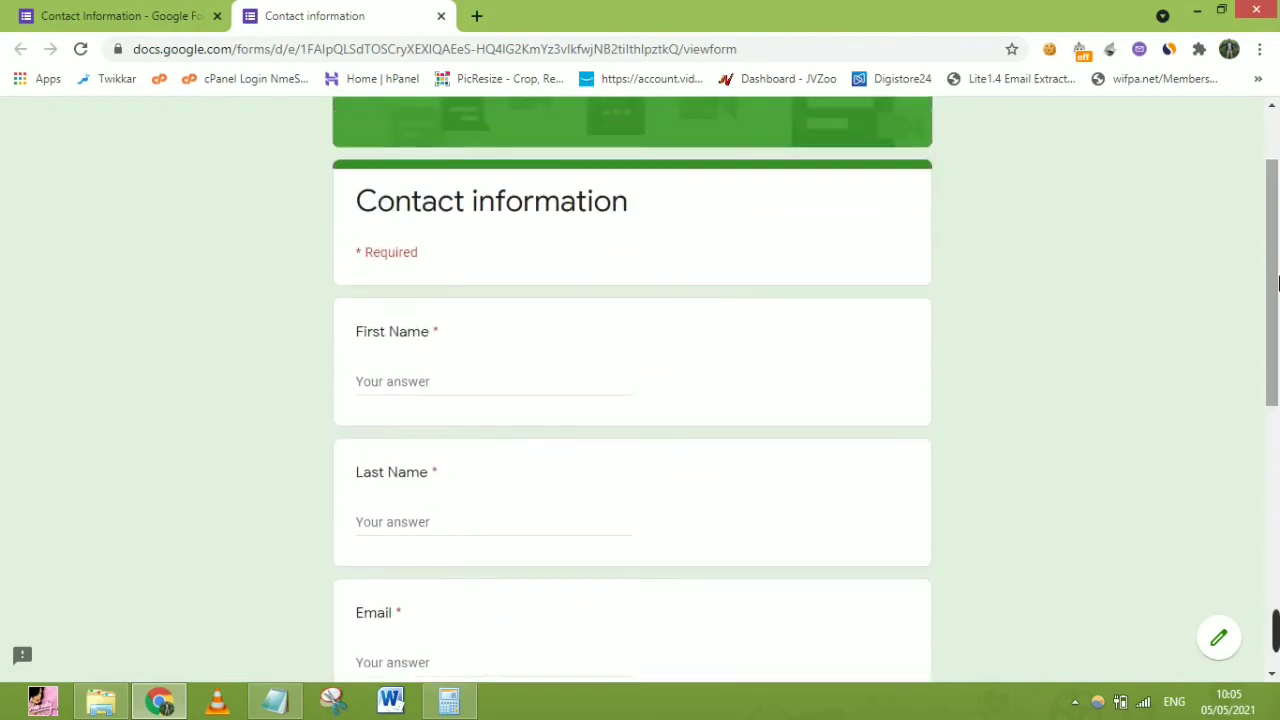
click(388, 393)
click(837, 477)
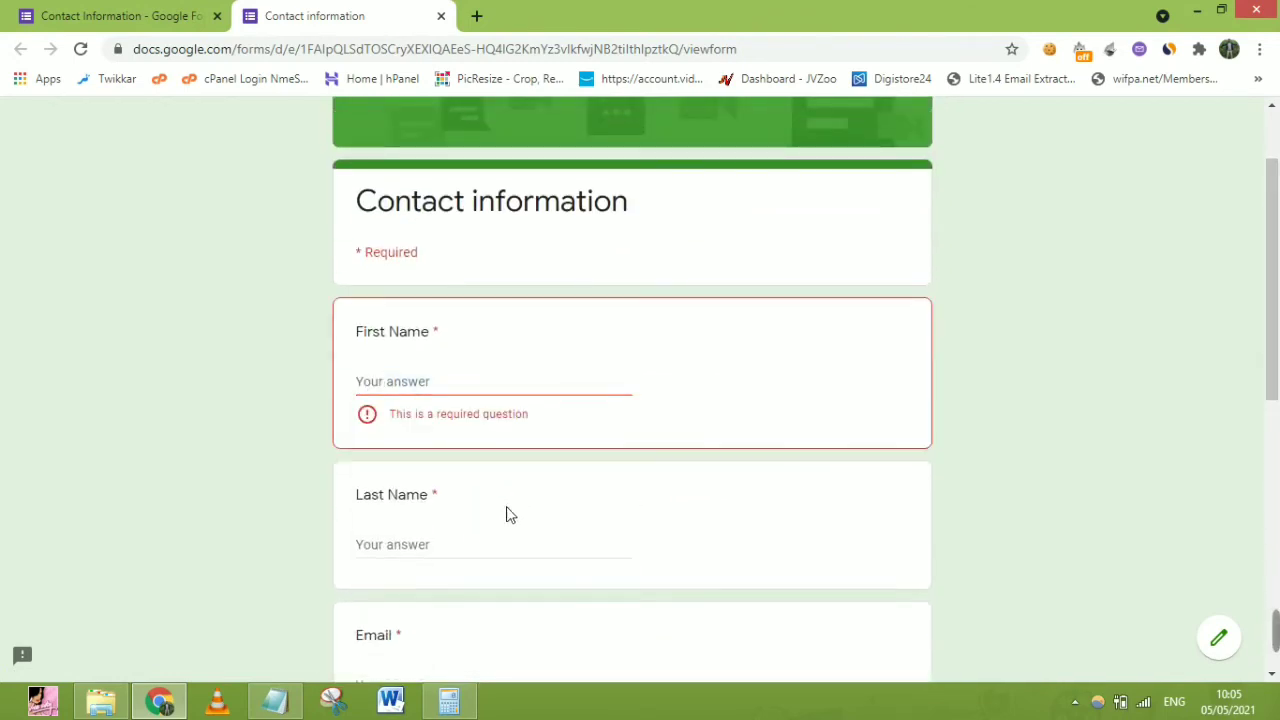
drag(1275, 300, 1278, 580)
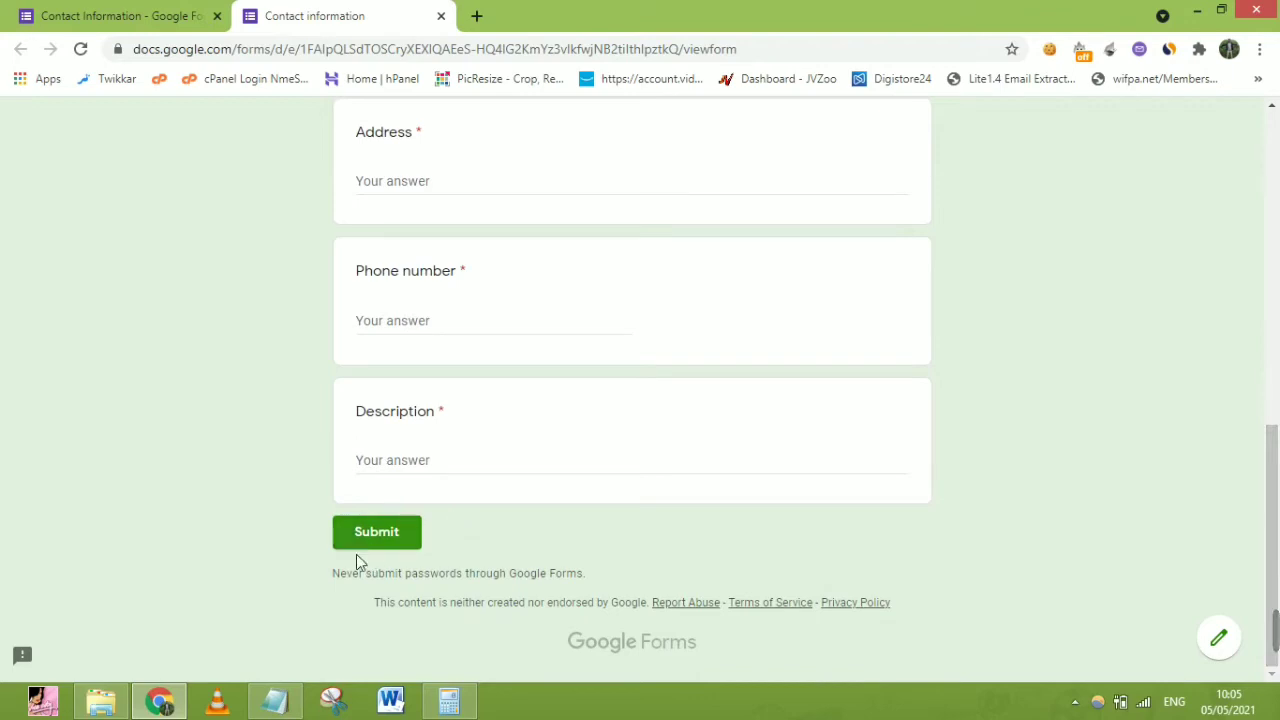
click(135, 10)
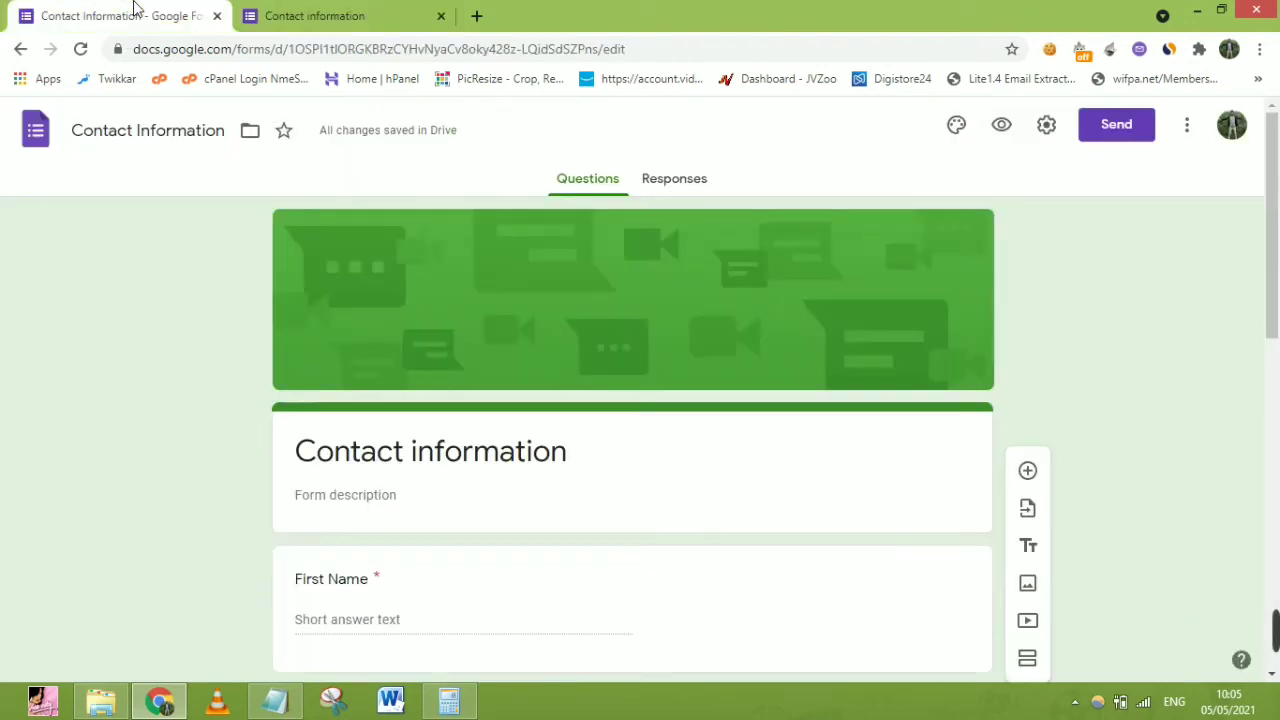
click(681, 183)
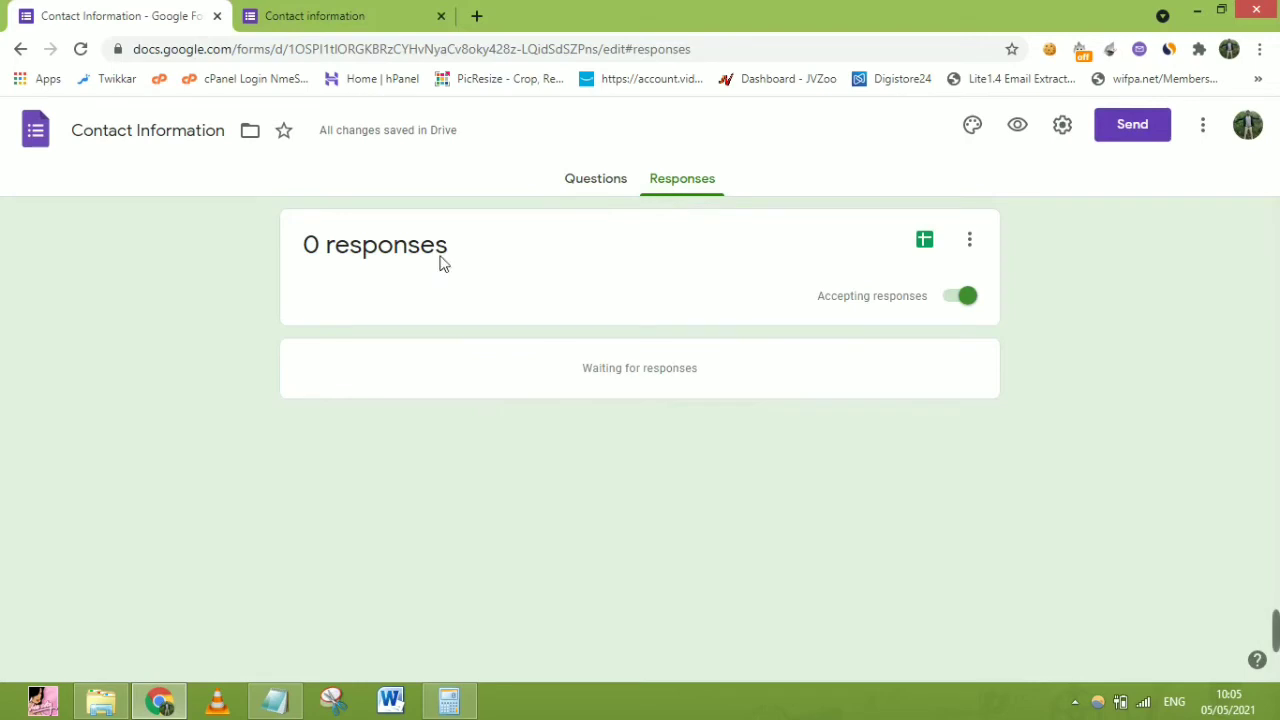
click(592, 186)
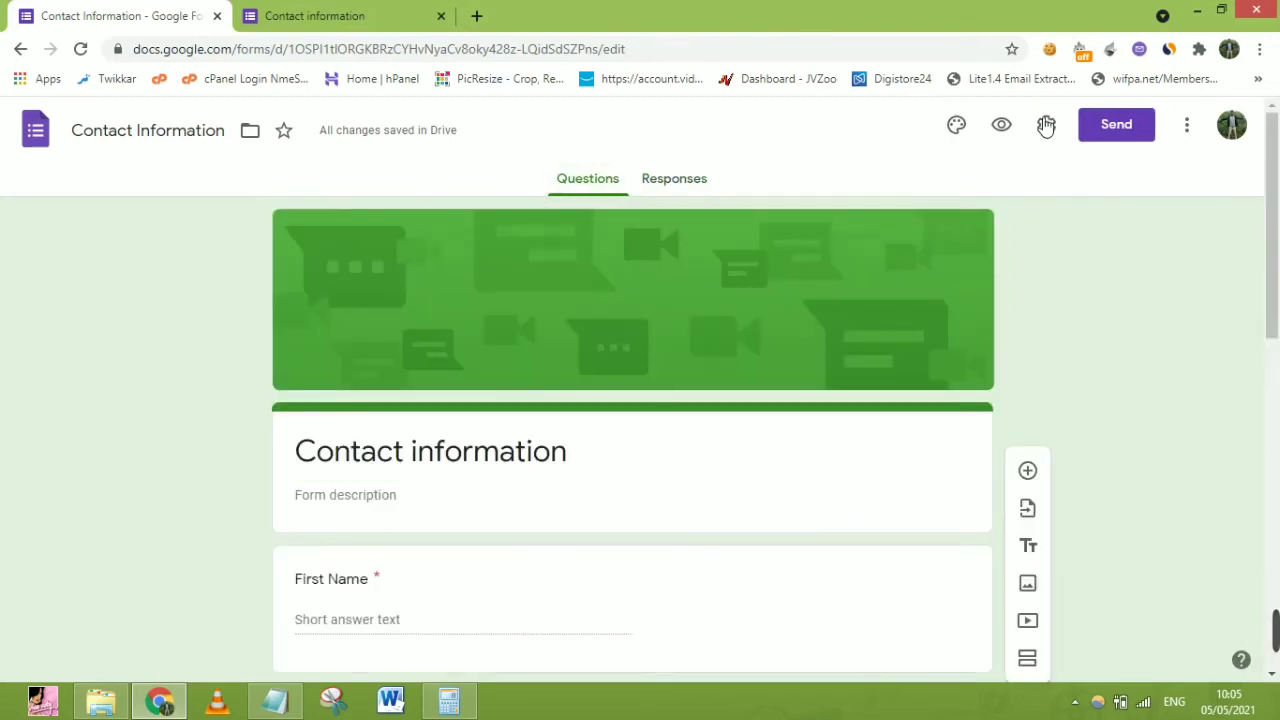
click(1046, 128)
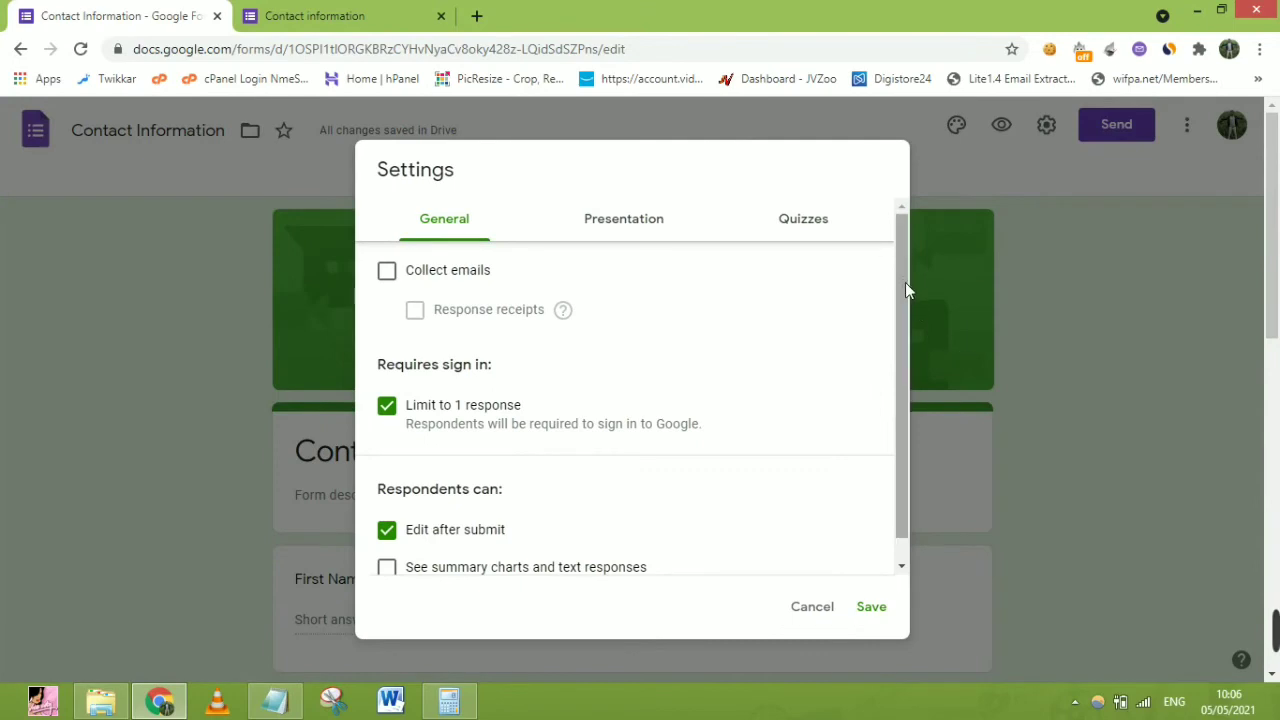
scroll(905, 282, down, 1)
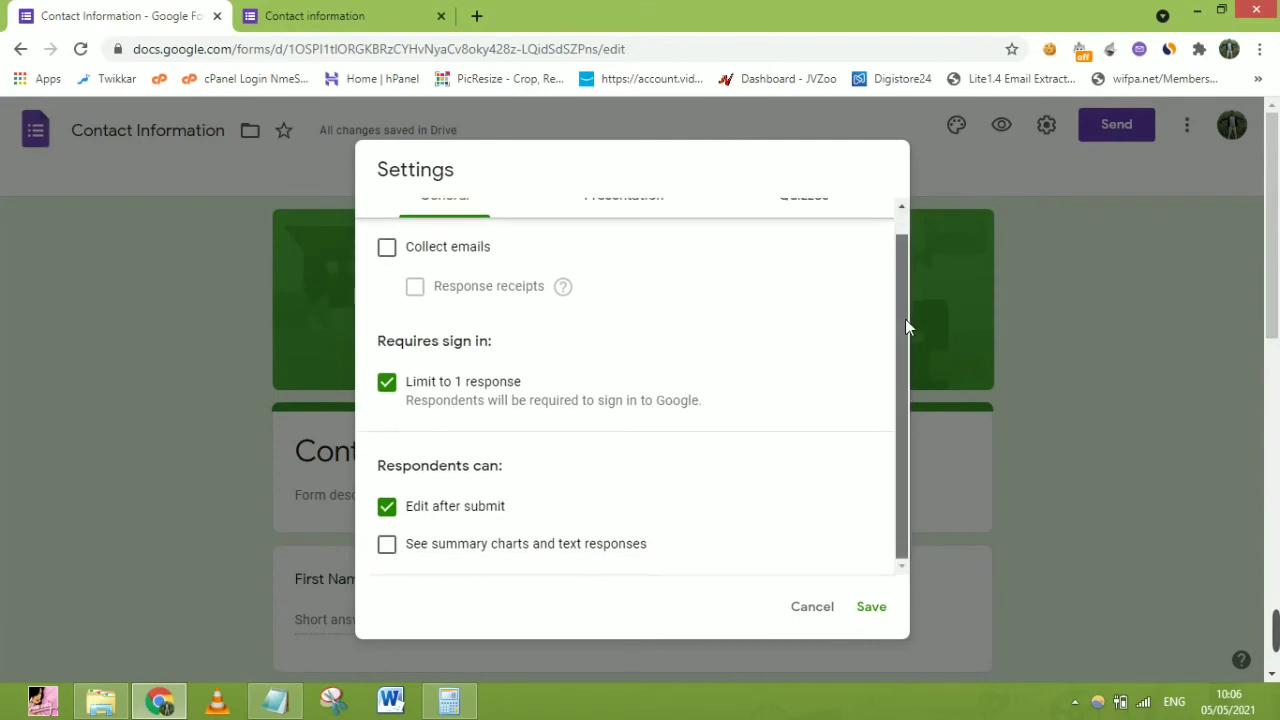
click(388, 248)
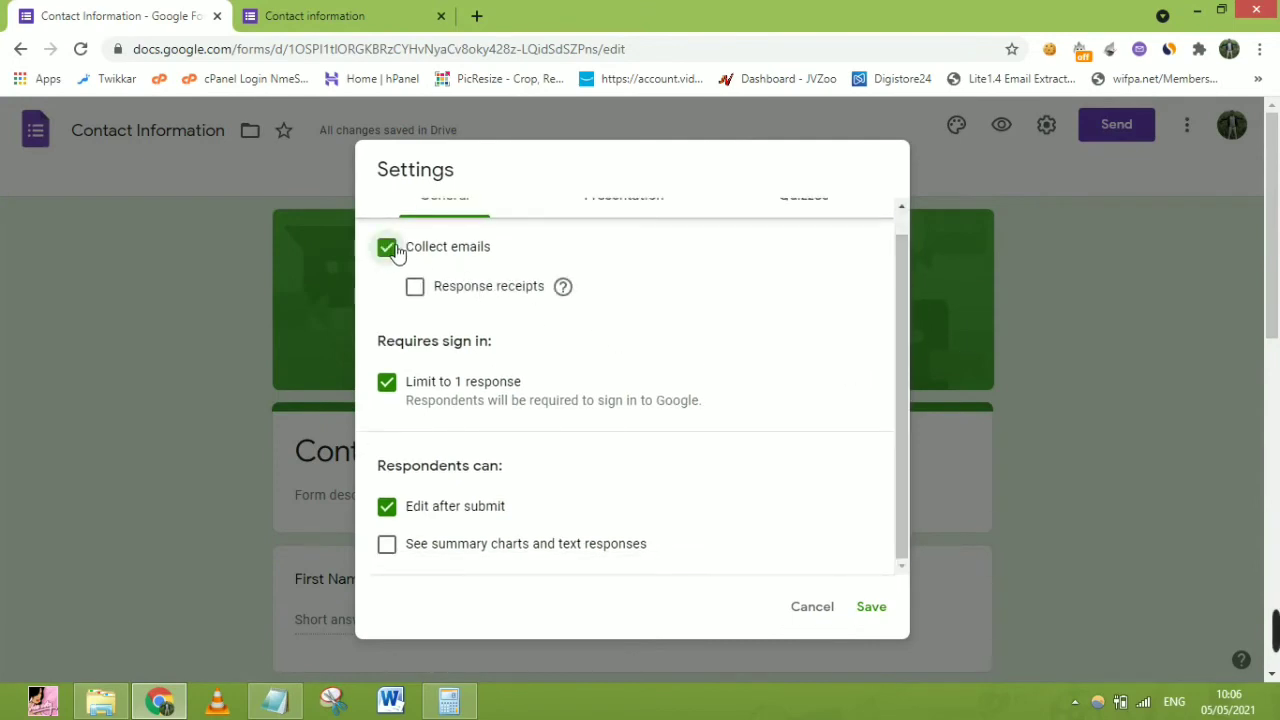
click(388, 248)
click(811, 606)
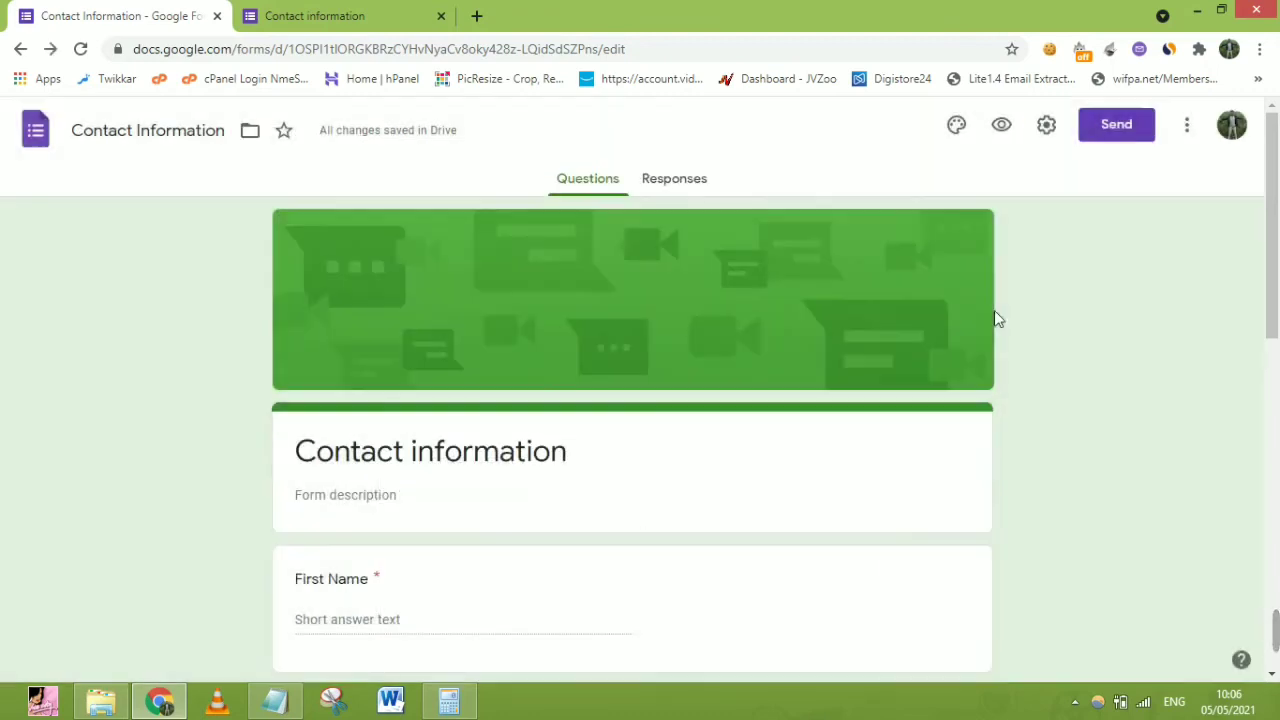
click(1130, 124)
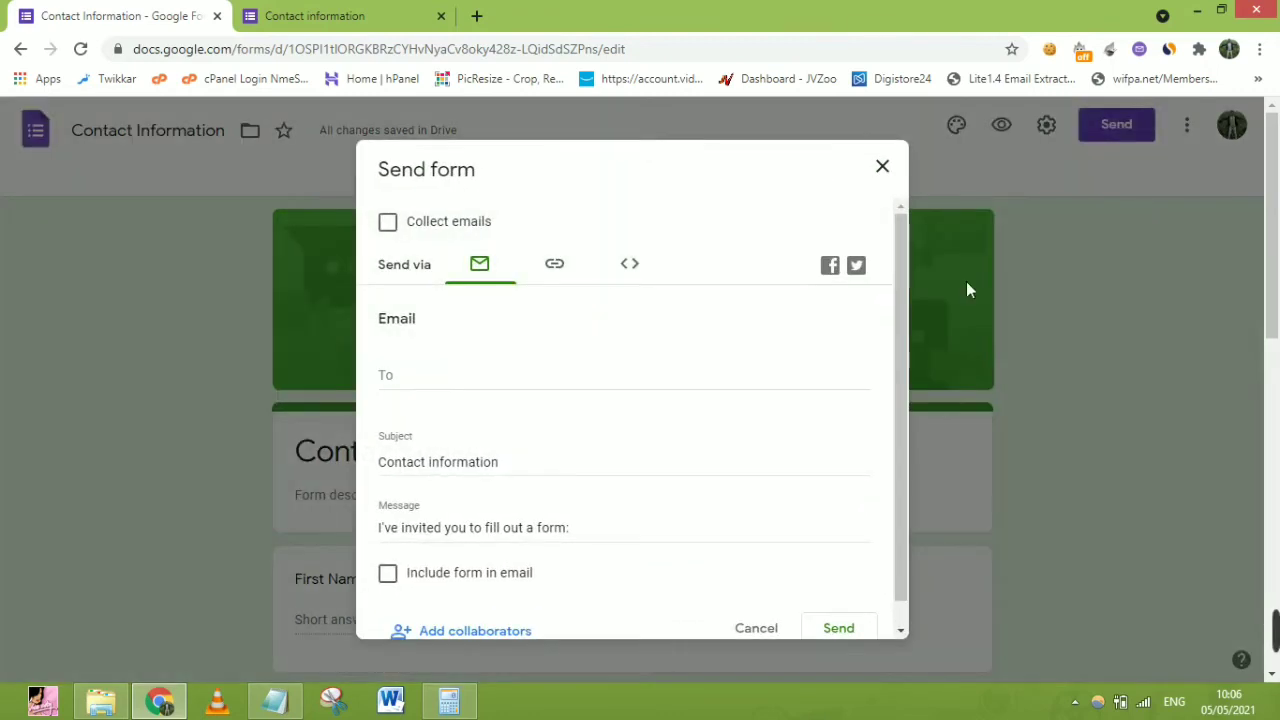
Tick Include form in email, close Send form, and select the preview's web address
scroll(895, 296, down, 2)
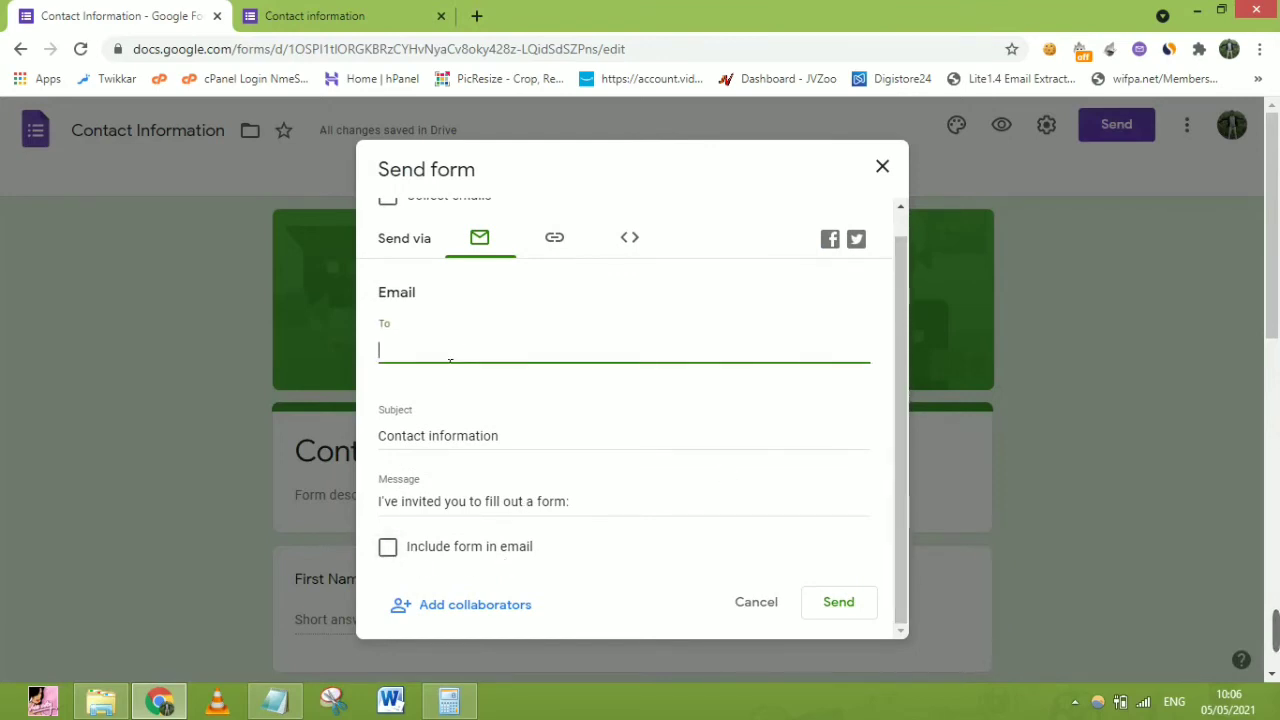
click(389, 548)
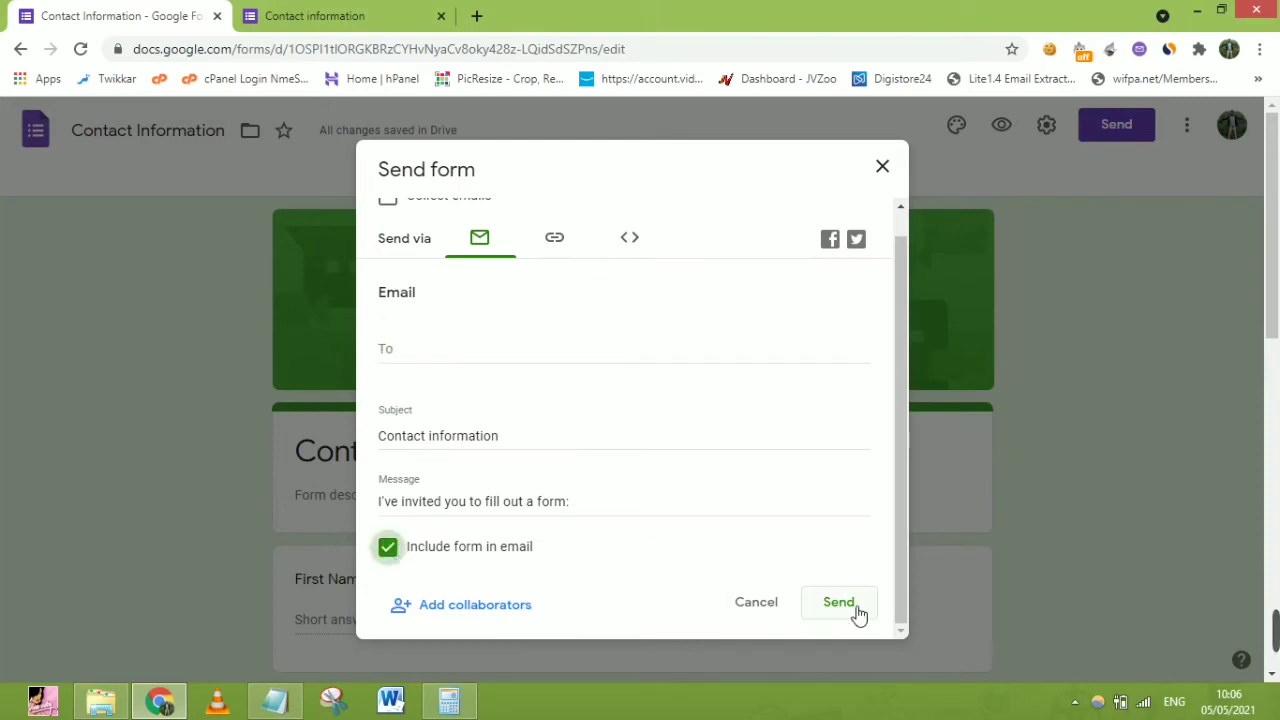
click(374, 12)
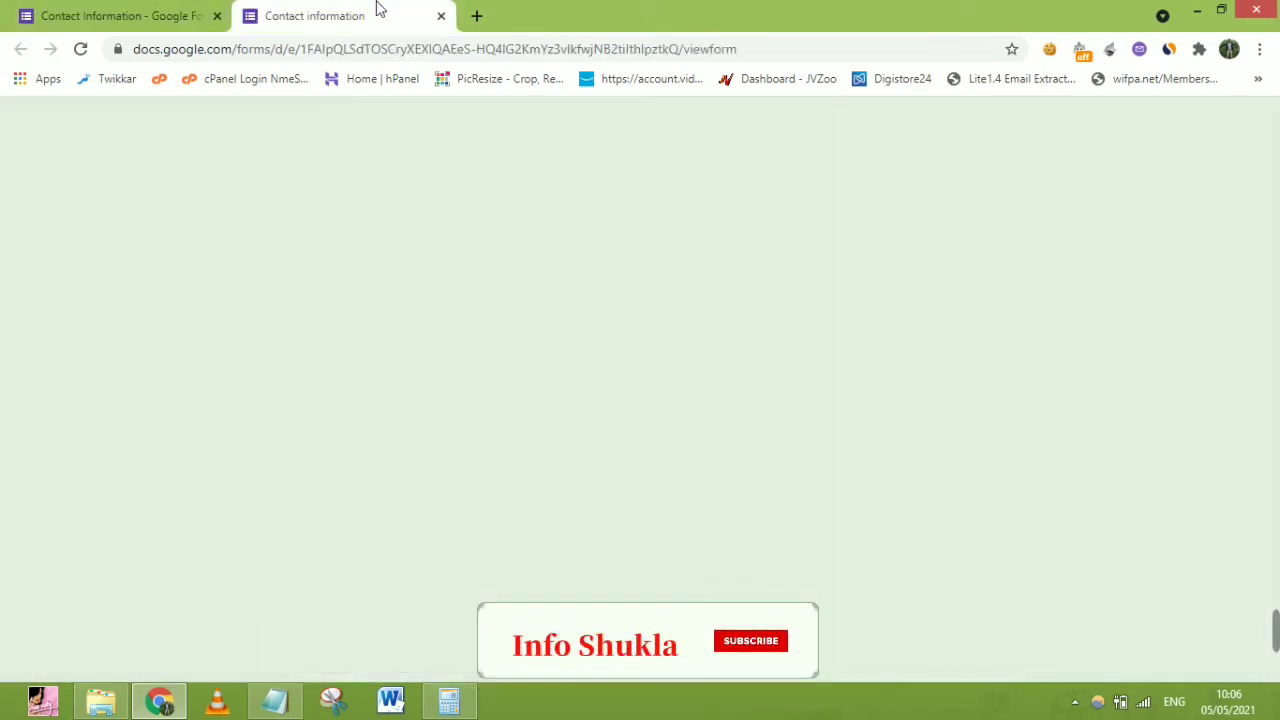
click(579, 55)
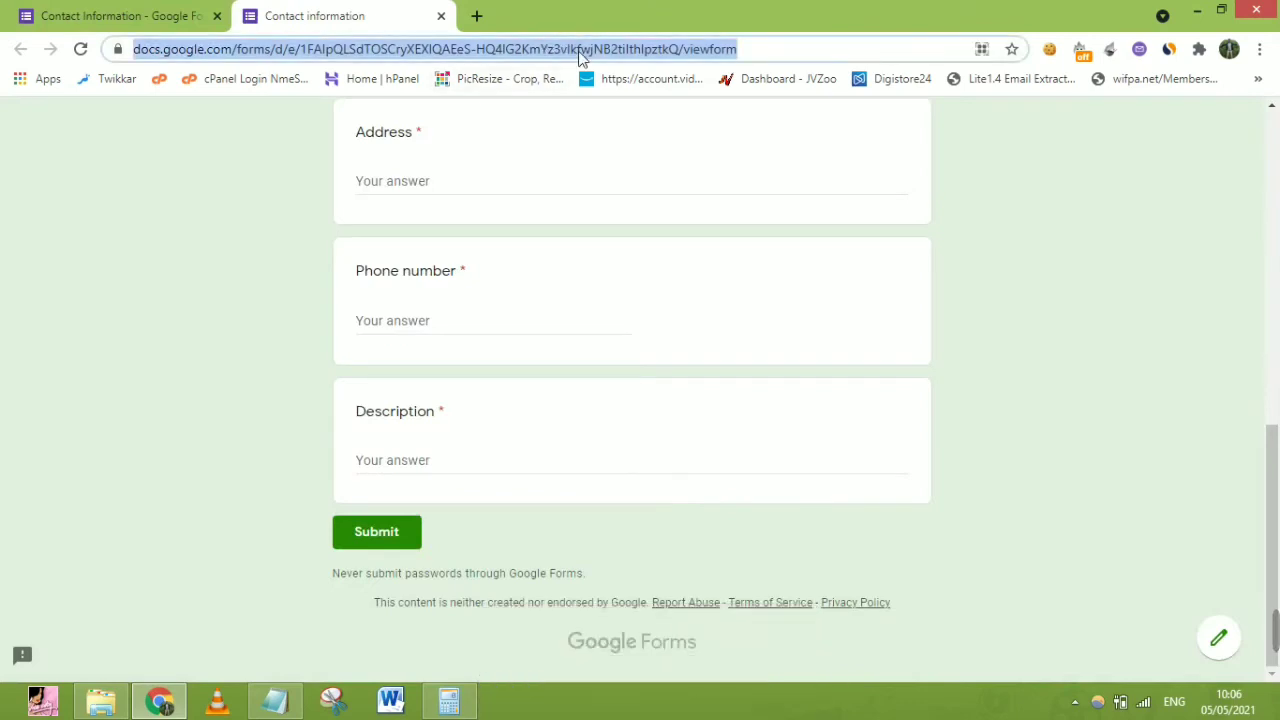
Open the copied form link in a new browser tab, closing the old preview tabs
click(110, 16)
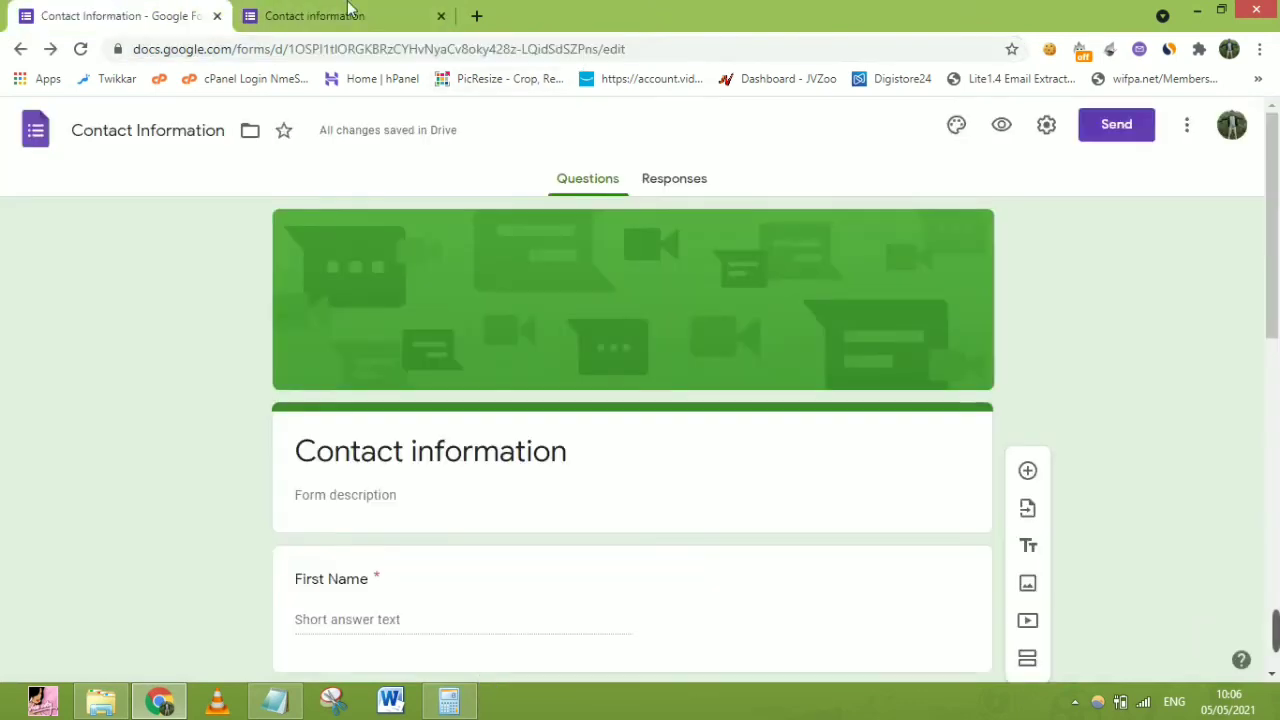
click(441, 16)
click(1001, 128)
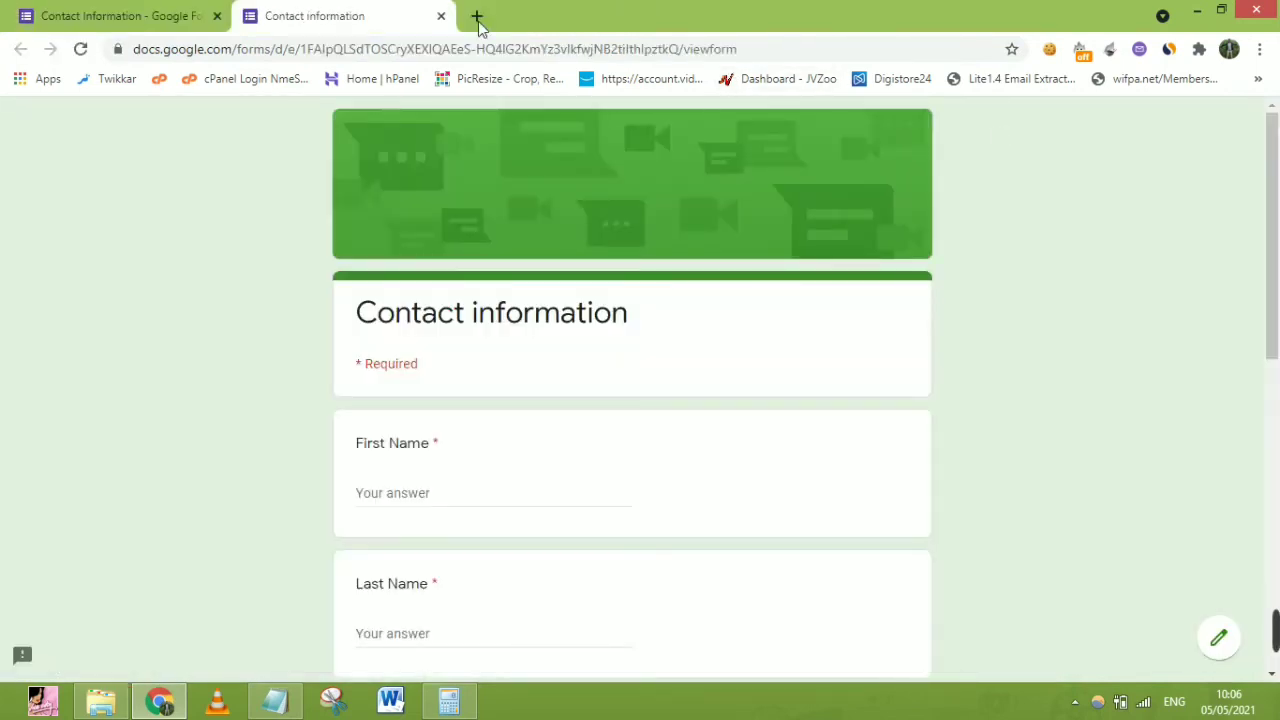
click(477, 16)
click(443, 15)
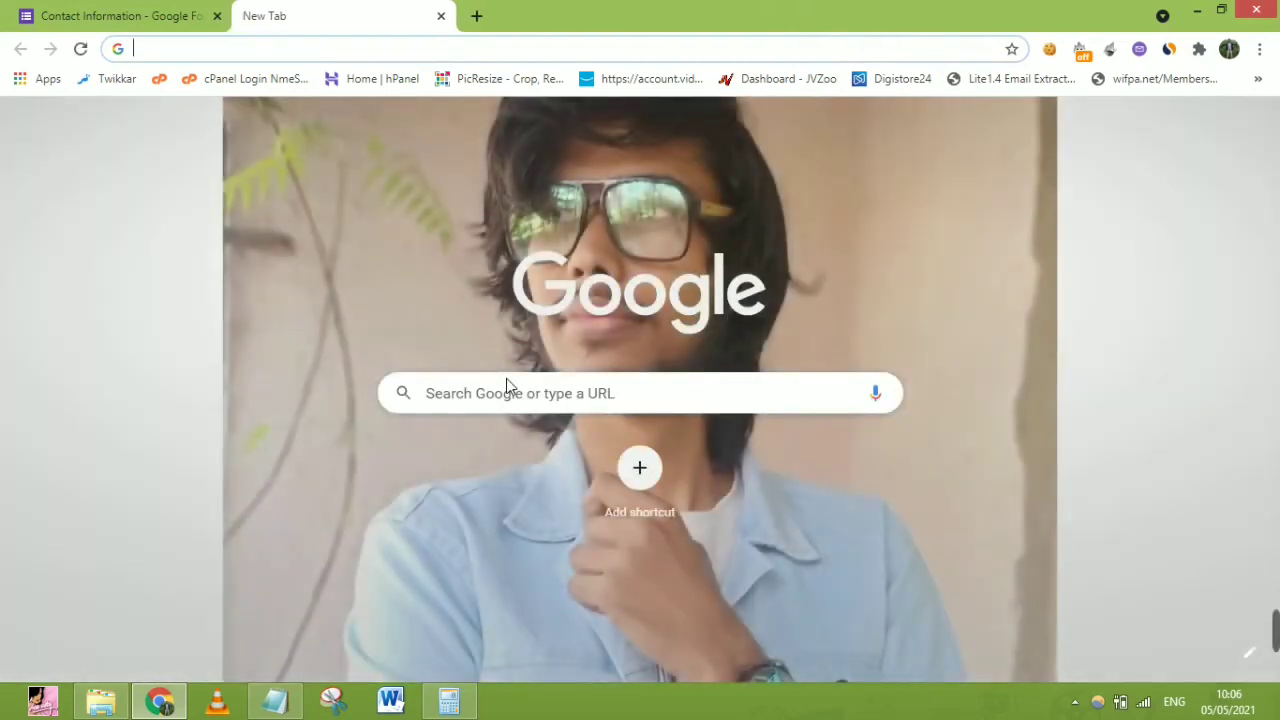
text(https://docs.google.com/forms/d/e/1FAIpQLSdTOSCryXEXIQAEeS-HQ4lG2KmYz3vIkfwjNB2tilthlpztkQ/viewform)
key(Return)
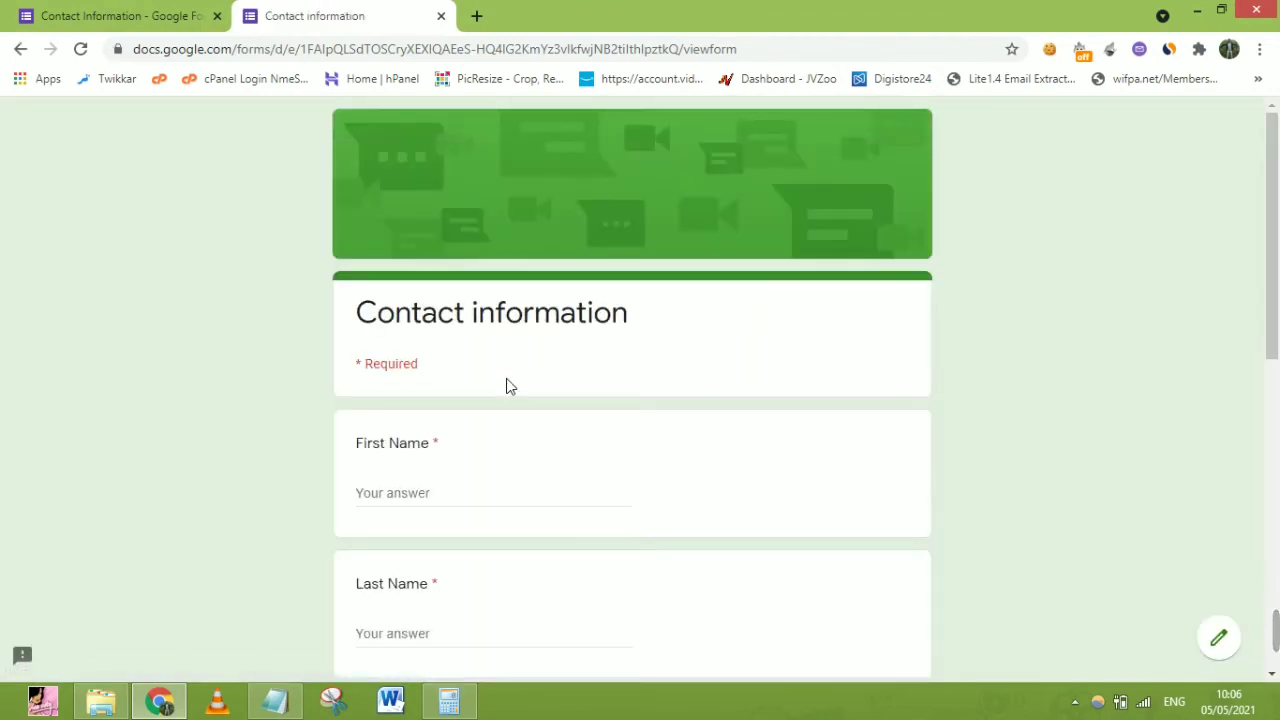
Enter the respondent's first and last name
click(432, 493)
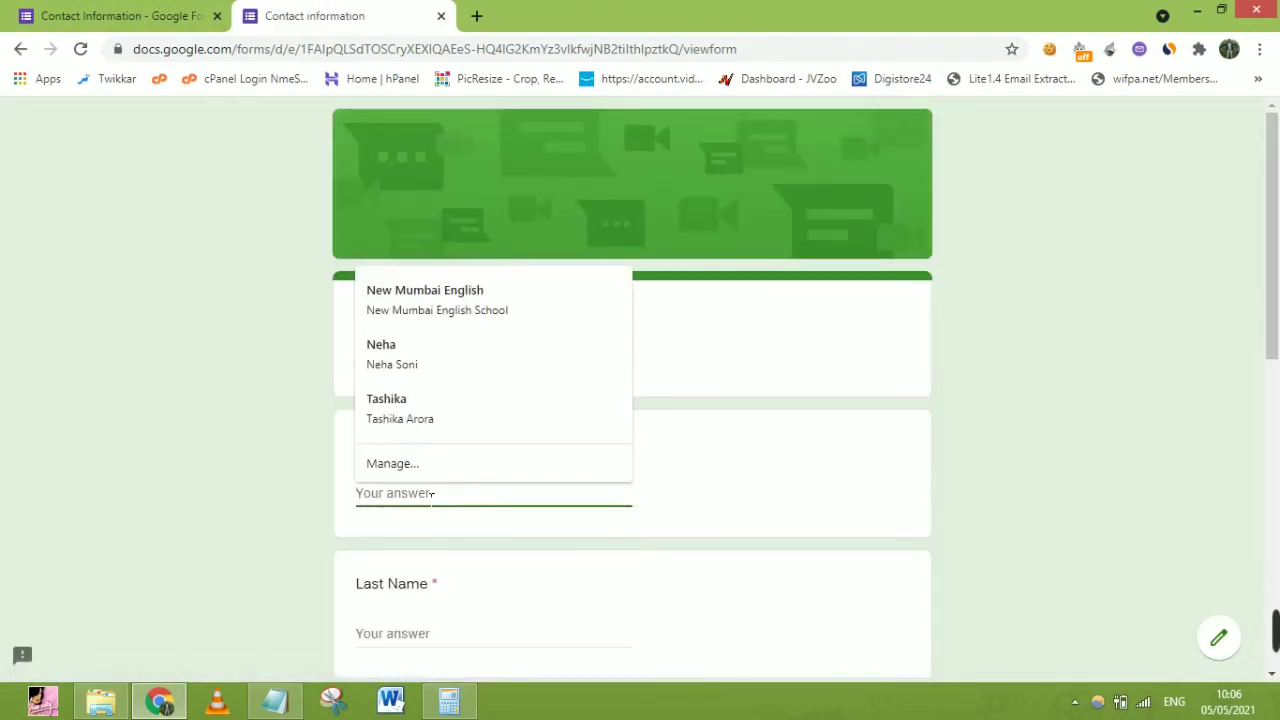
key(Tab)
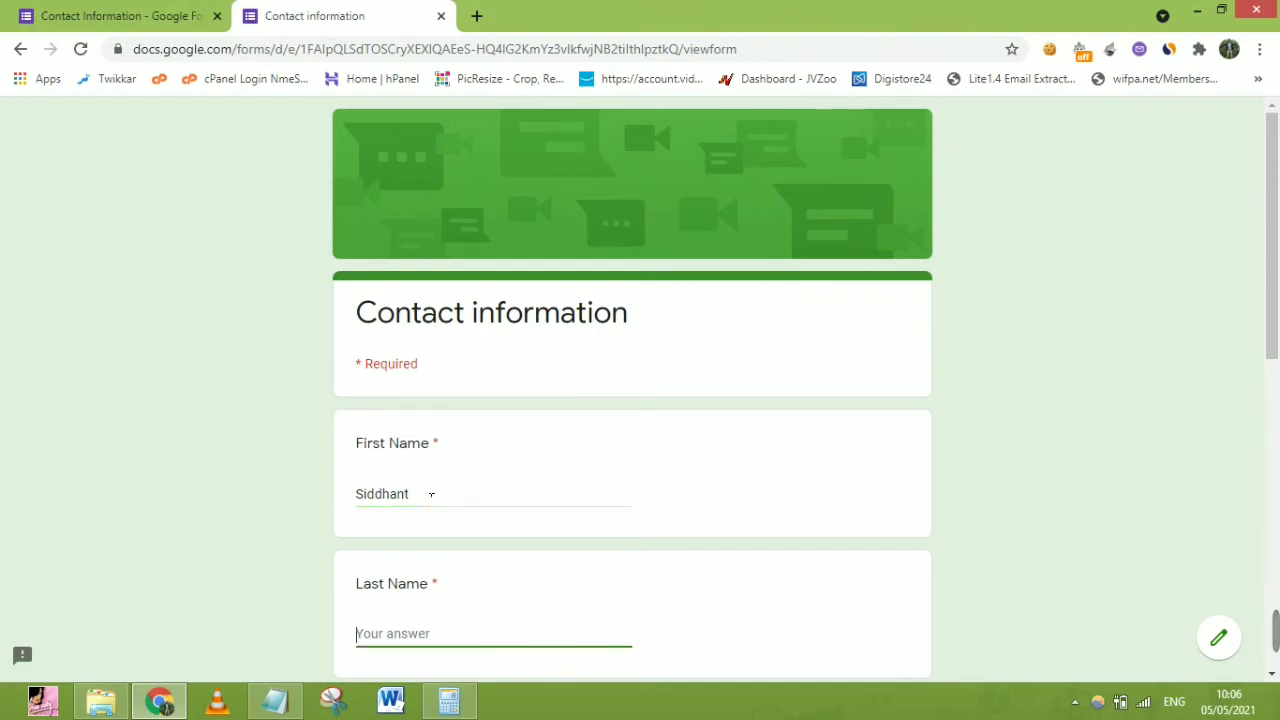
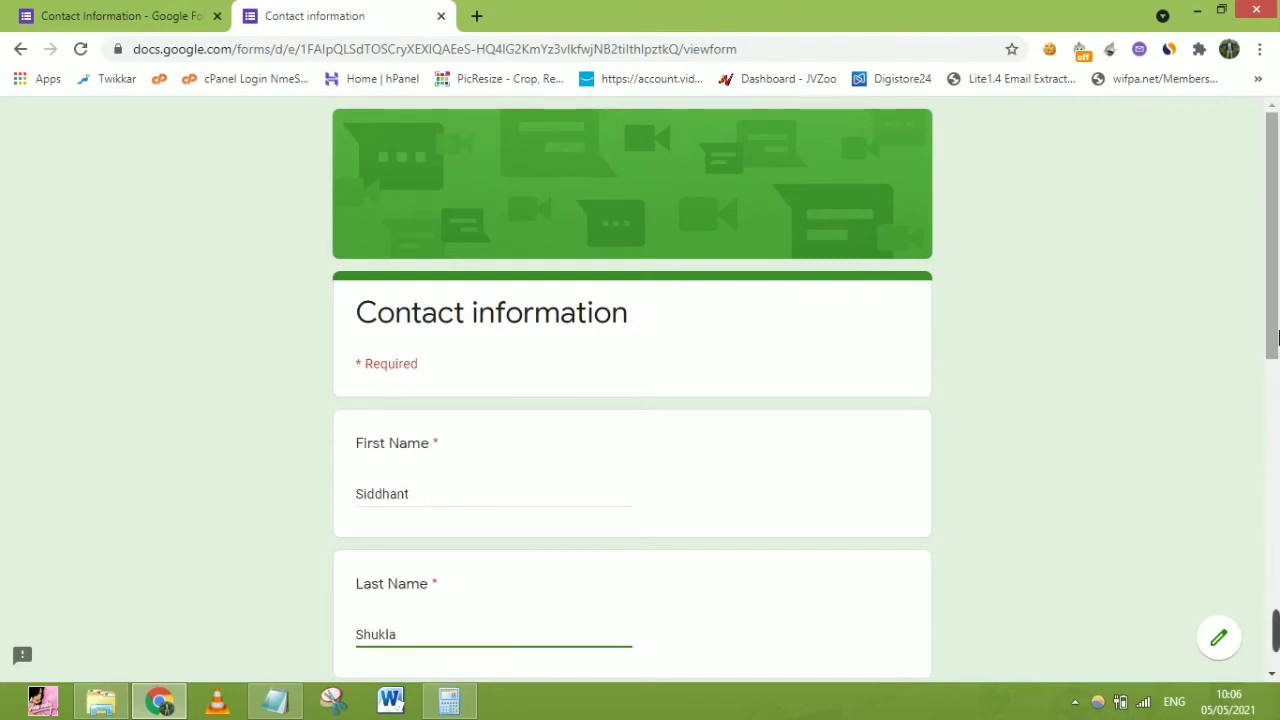
scroll(800, 533, down, 3)
Fill in the Email answer and the respondent's address
click(466, 449)
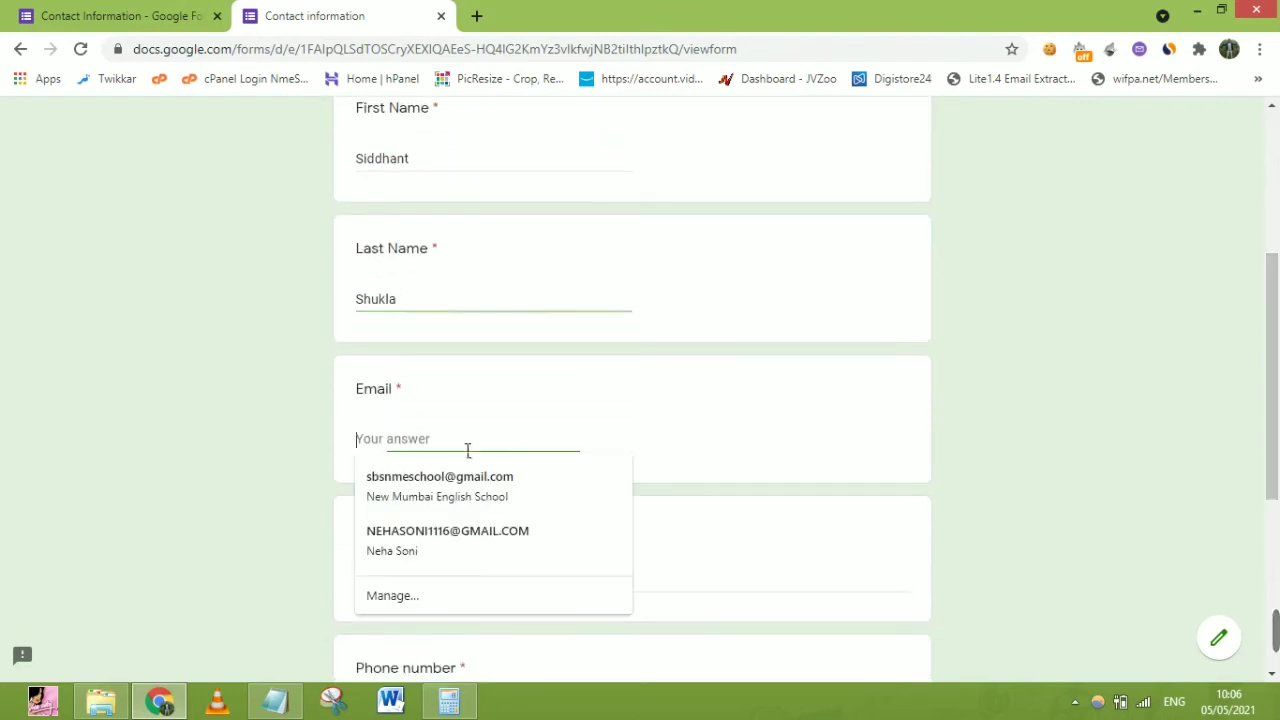
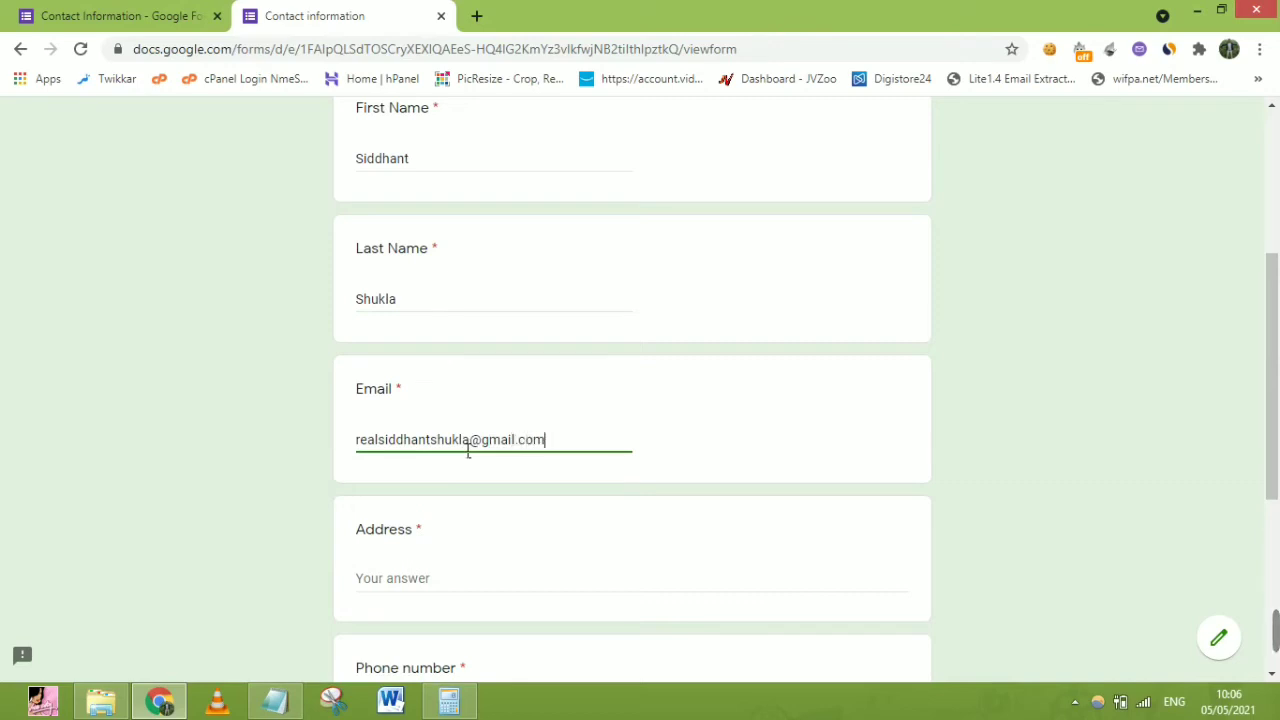
key(Tab)
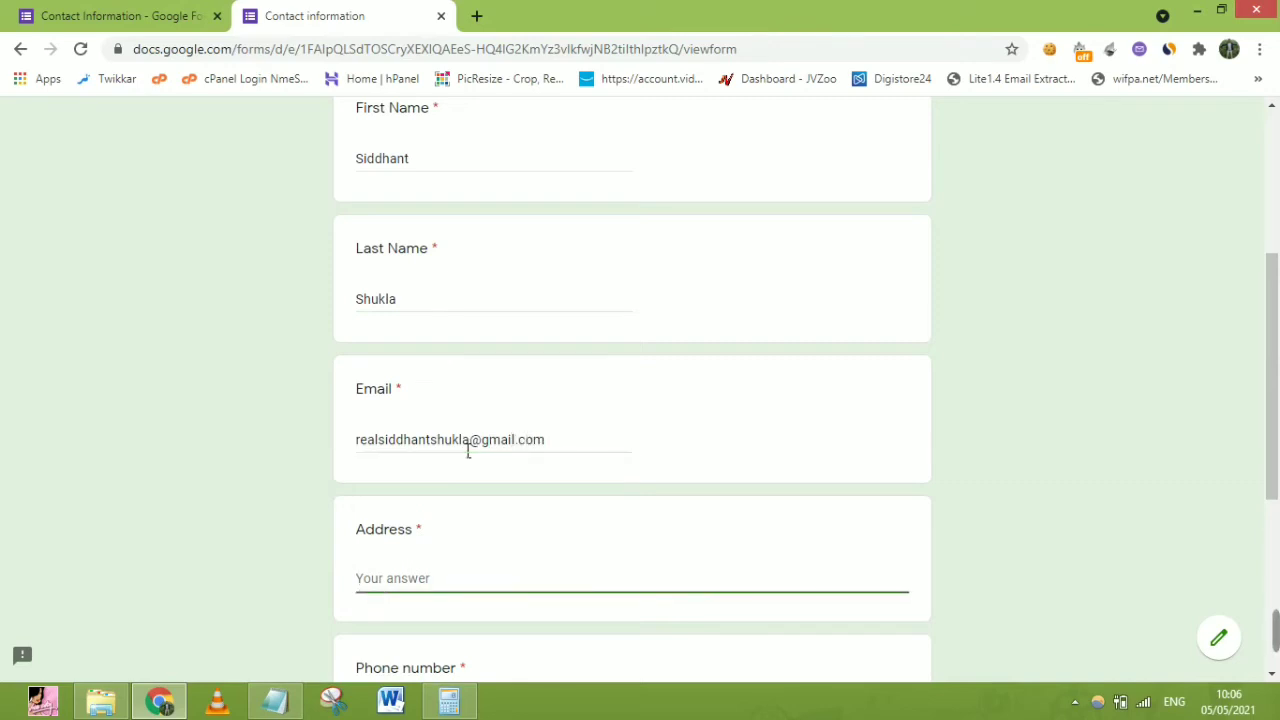
text(kdhfuikdfg uidhguhdo mumb)
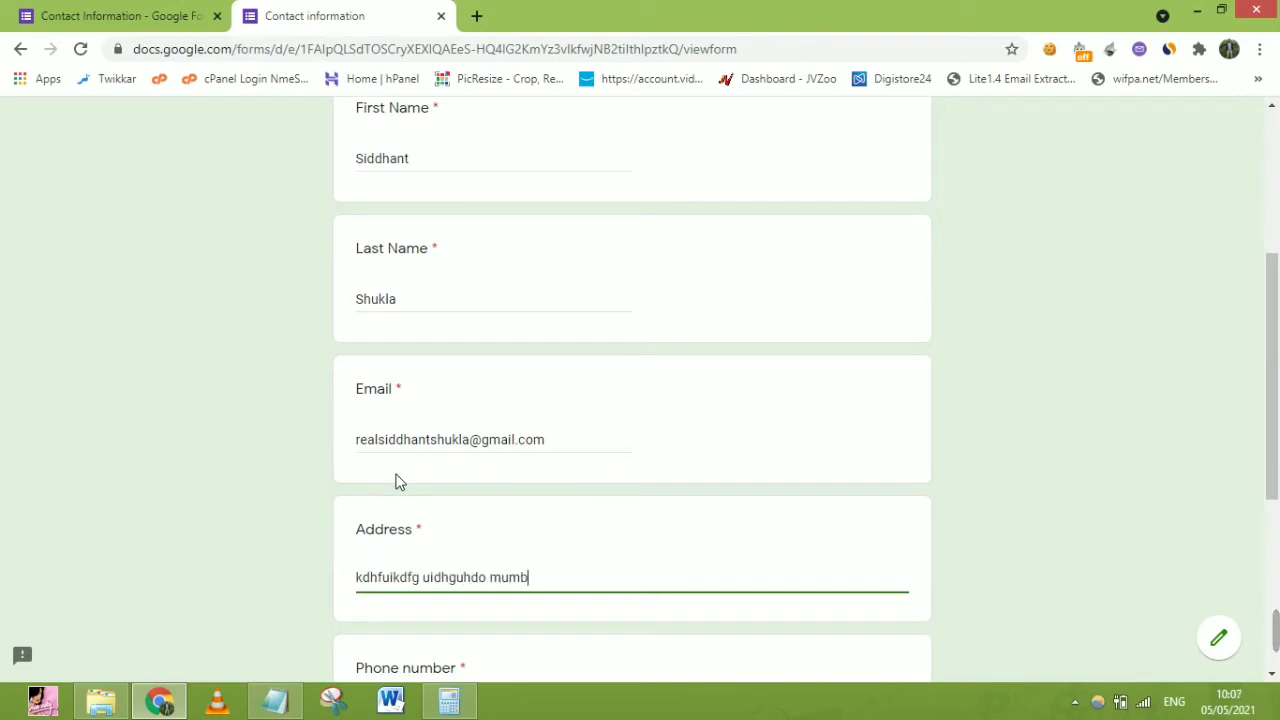
text(ai)
scroll(476, 312, down, 4)
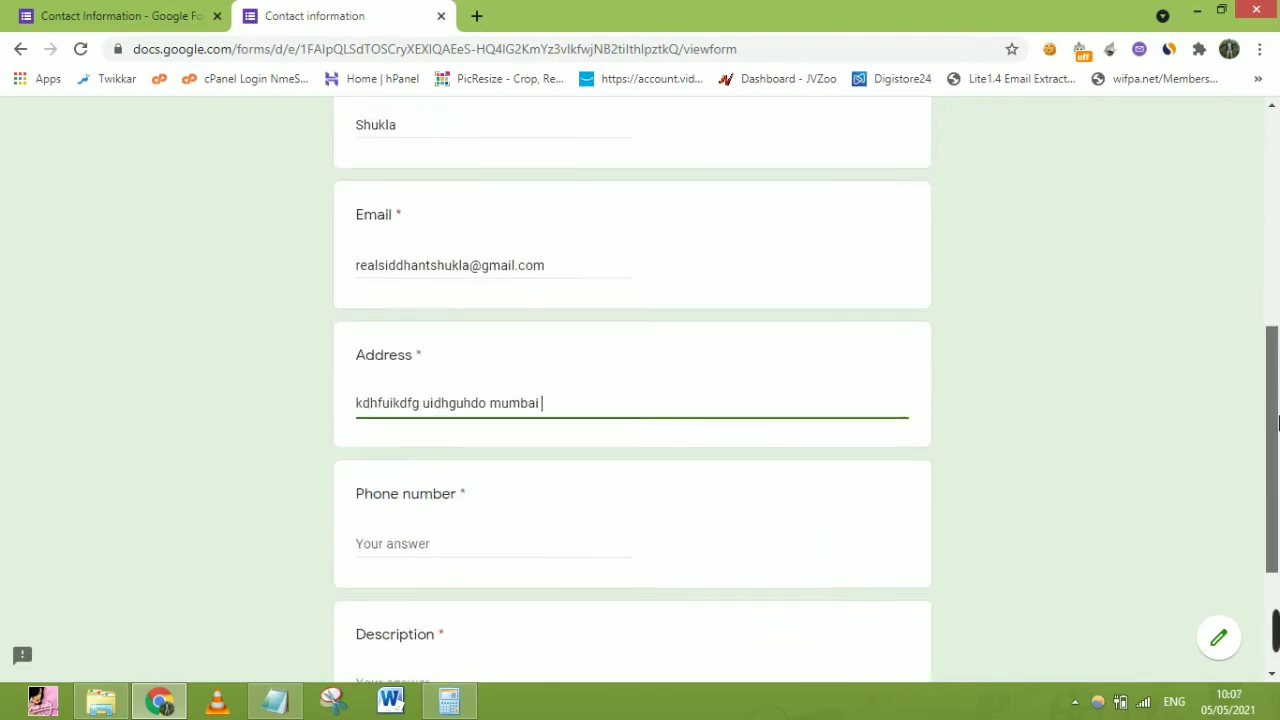
Delete both saved autofill suggestions from the Phone number field
click(476, 314)
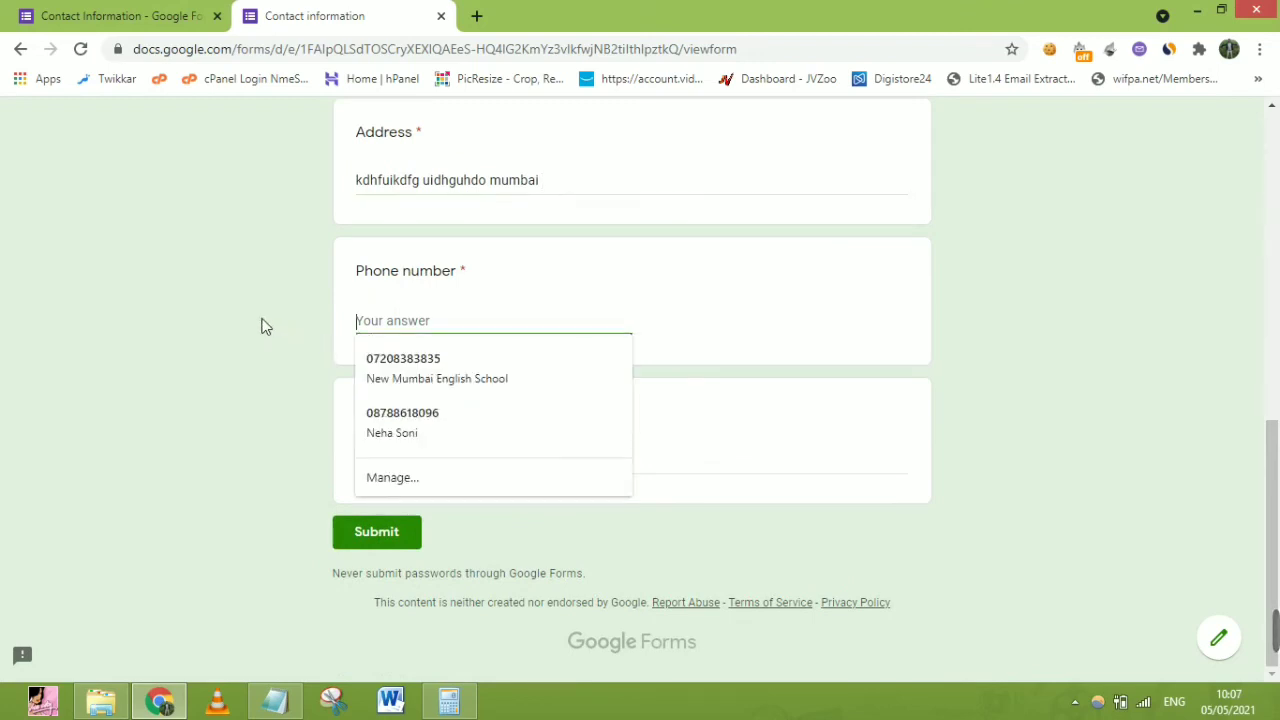
key(Down)
key(shift+Delete)
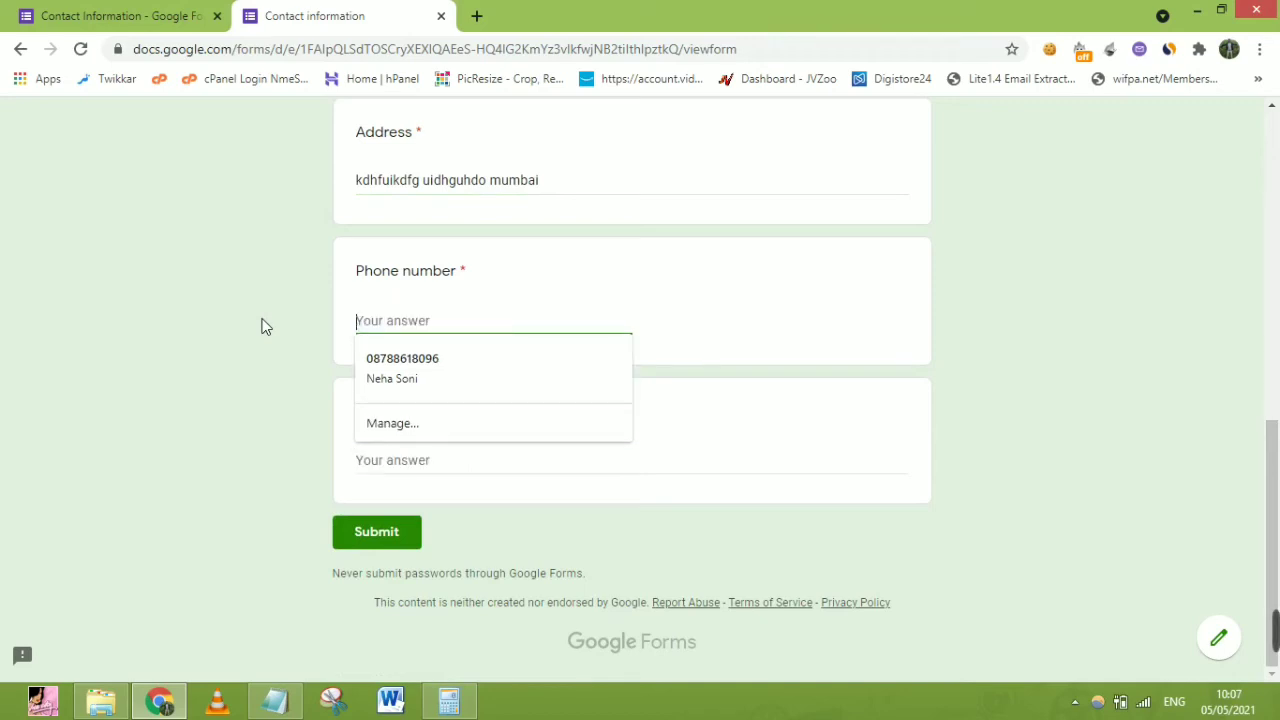
key(Down)
key(shift+Delete)
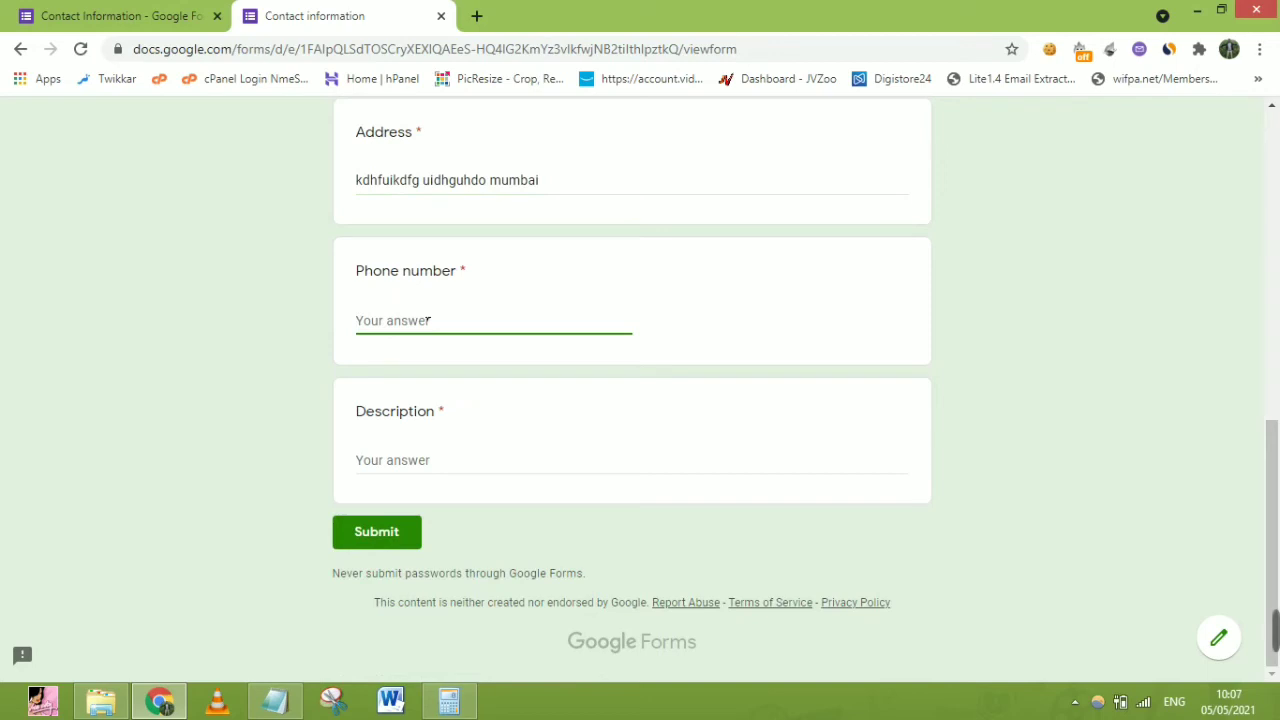
Enter the phone number, answer Description with 'hi', and submit the form
click(447, 470)
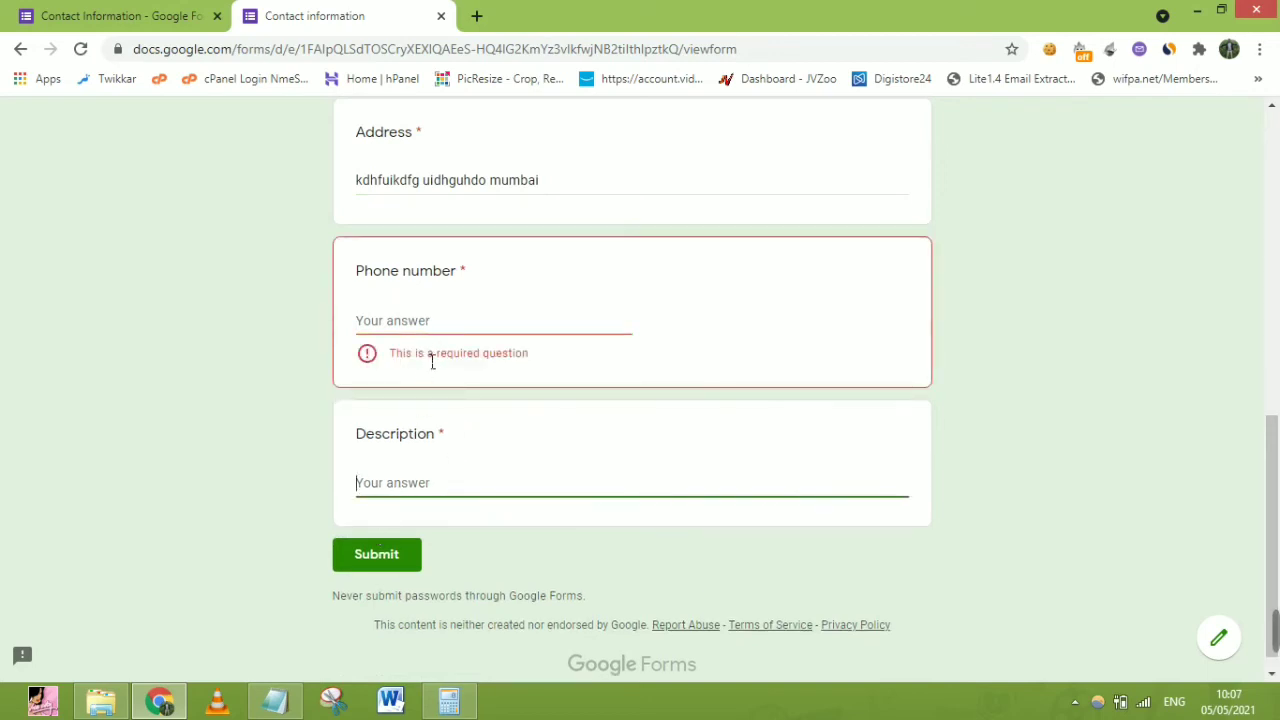
click(425, 330)
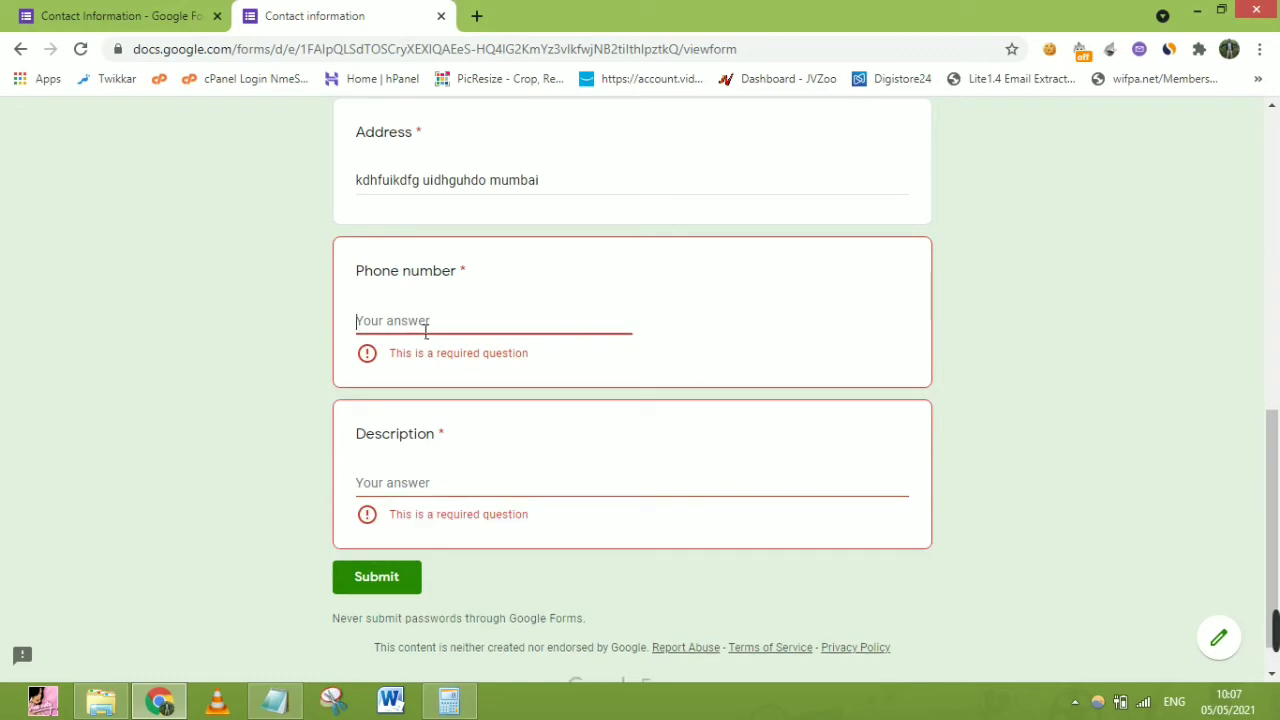
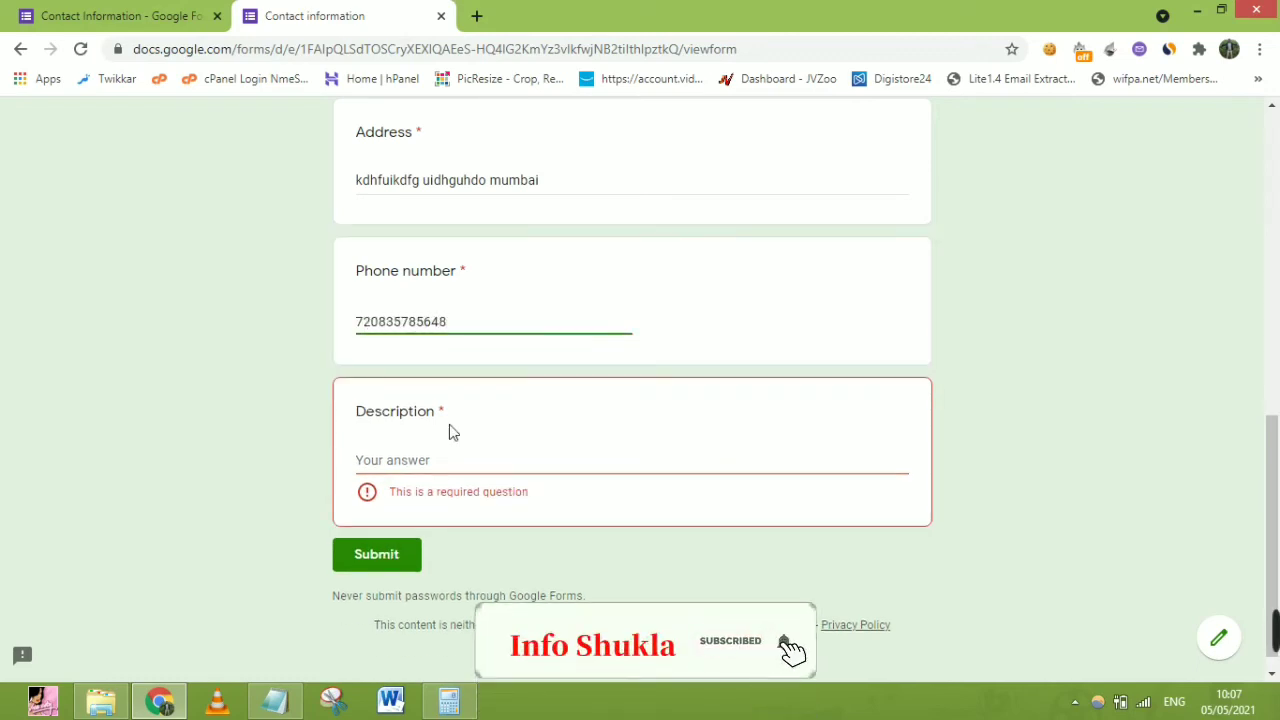
click(460, 468)
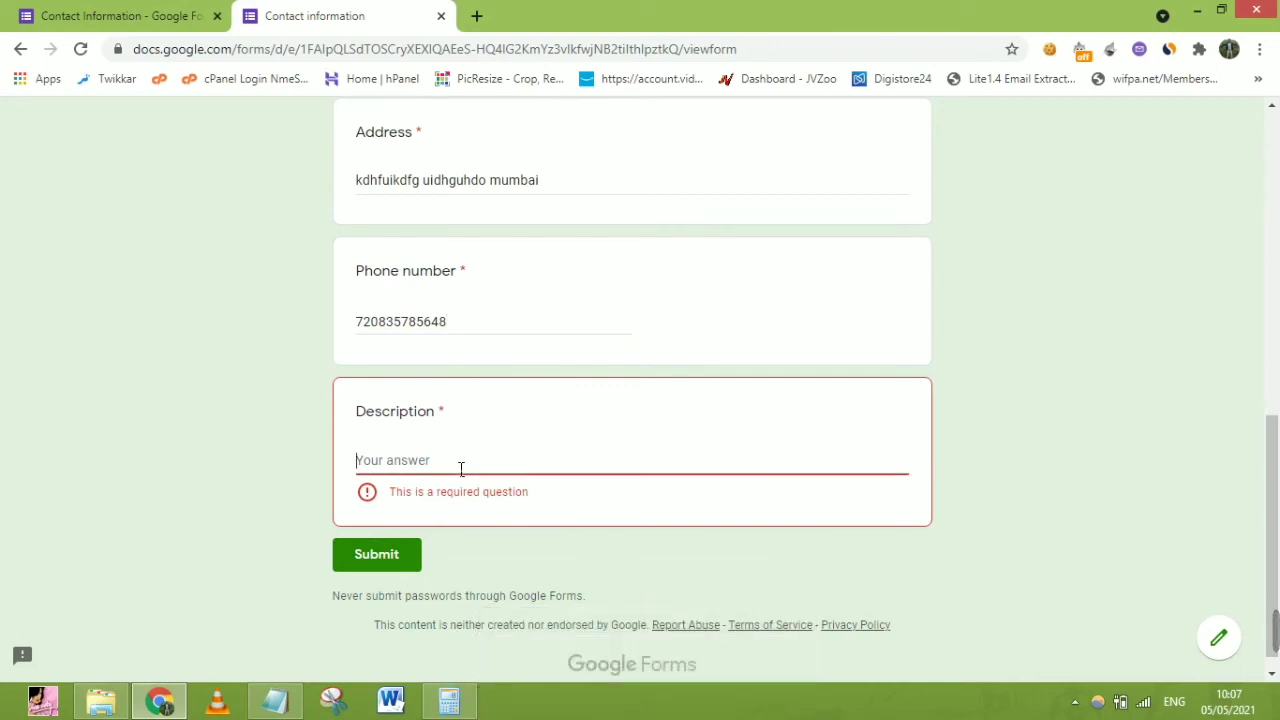
text(hi jhuhudfjvbjdb jvbkc)
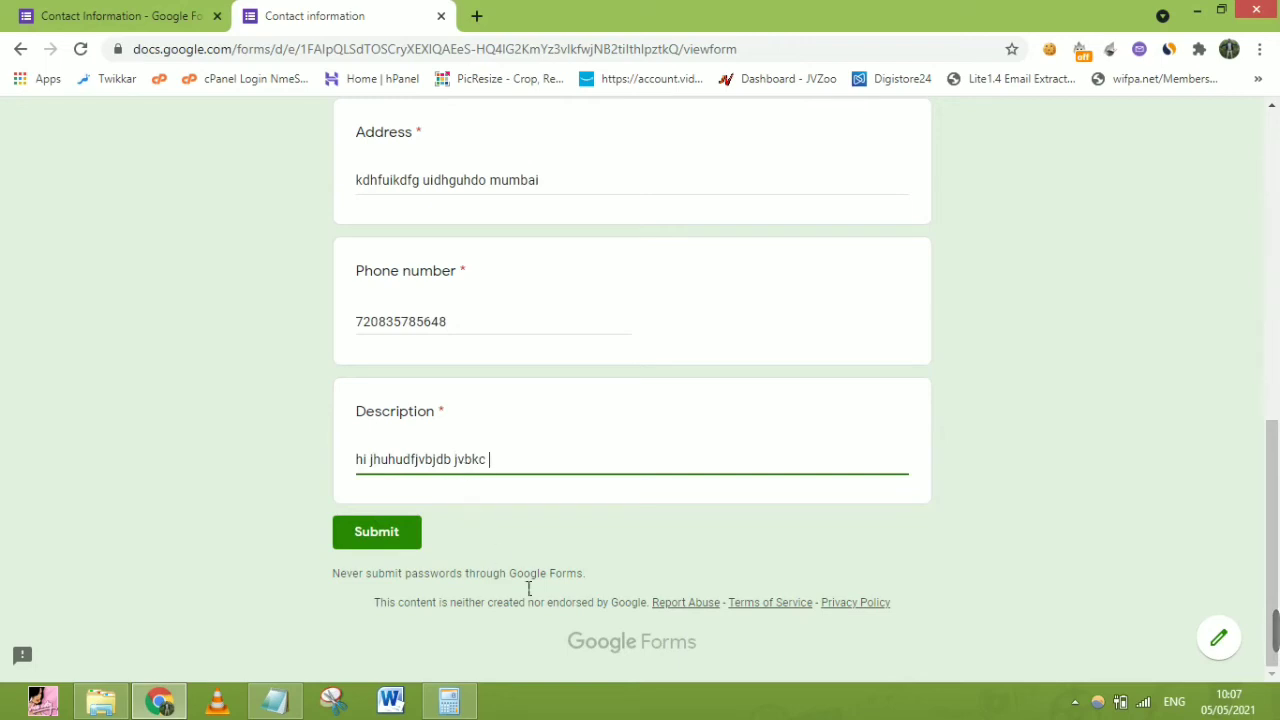
click(347, 535)
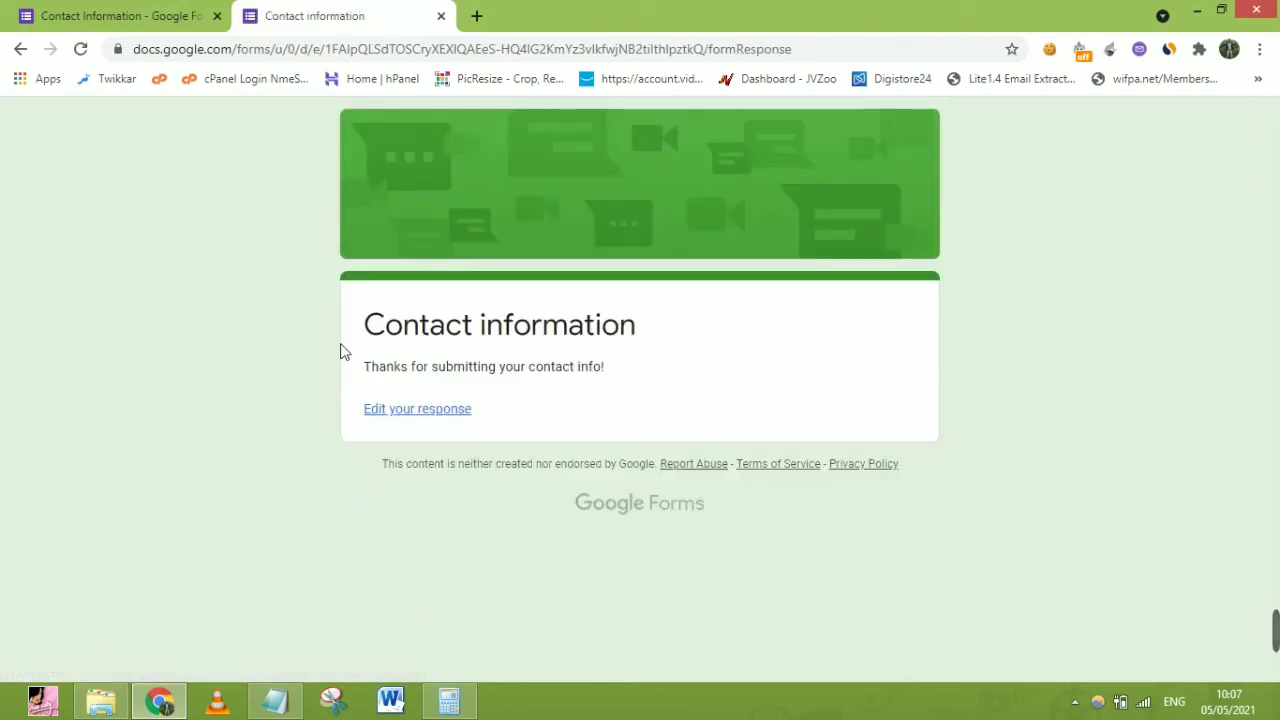
Return to the Contact Information form editor tab and reload it
click(100, 16)
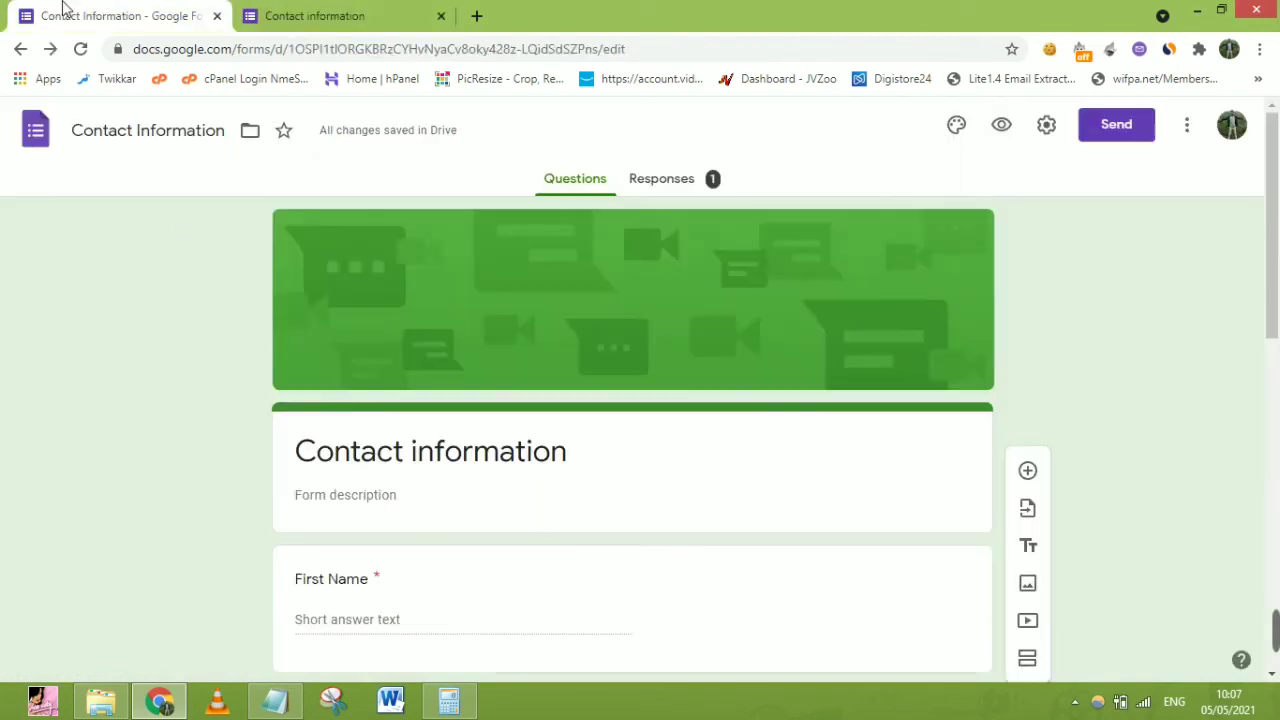
click(80, 48)
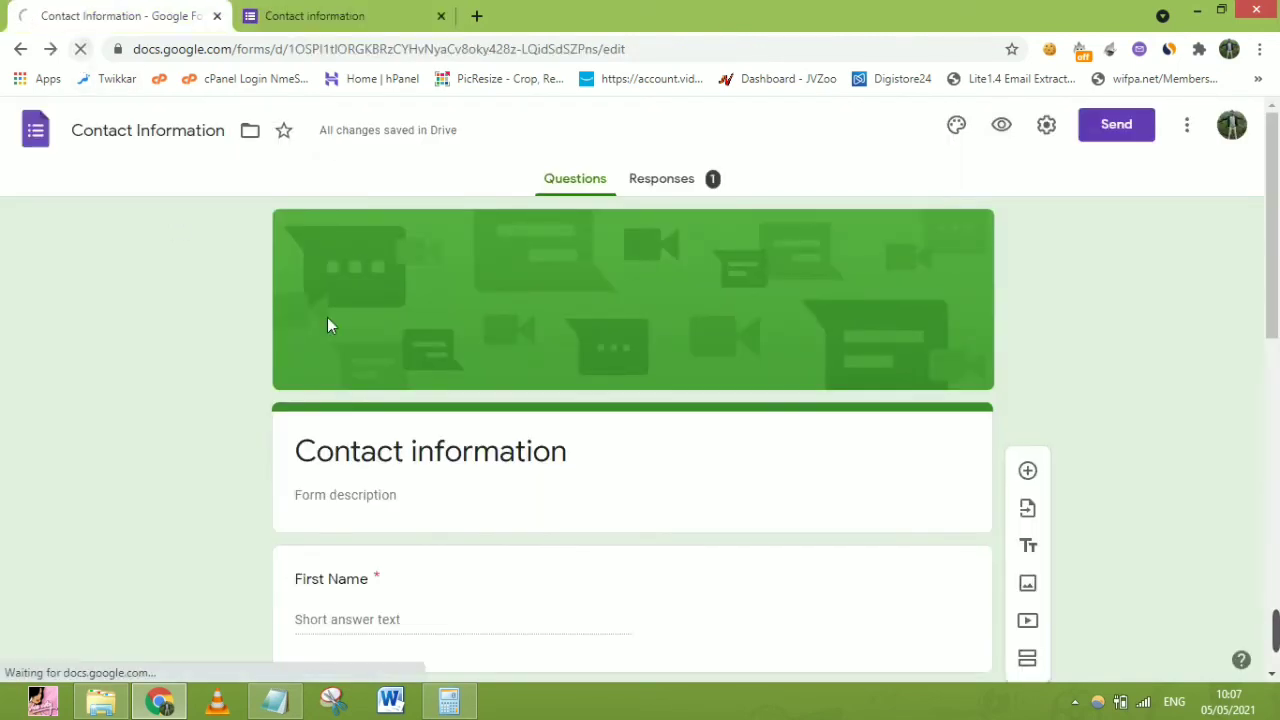
Review the Summary of the 1 response: First Name, Last Name, Email and Address answers
click(703, 181)
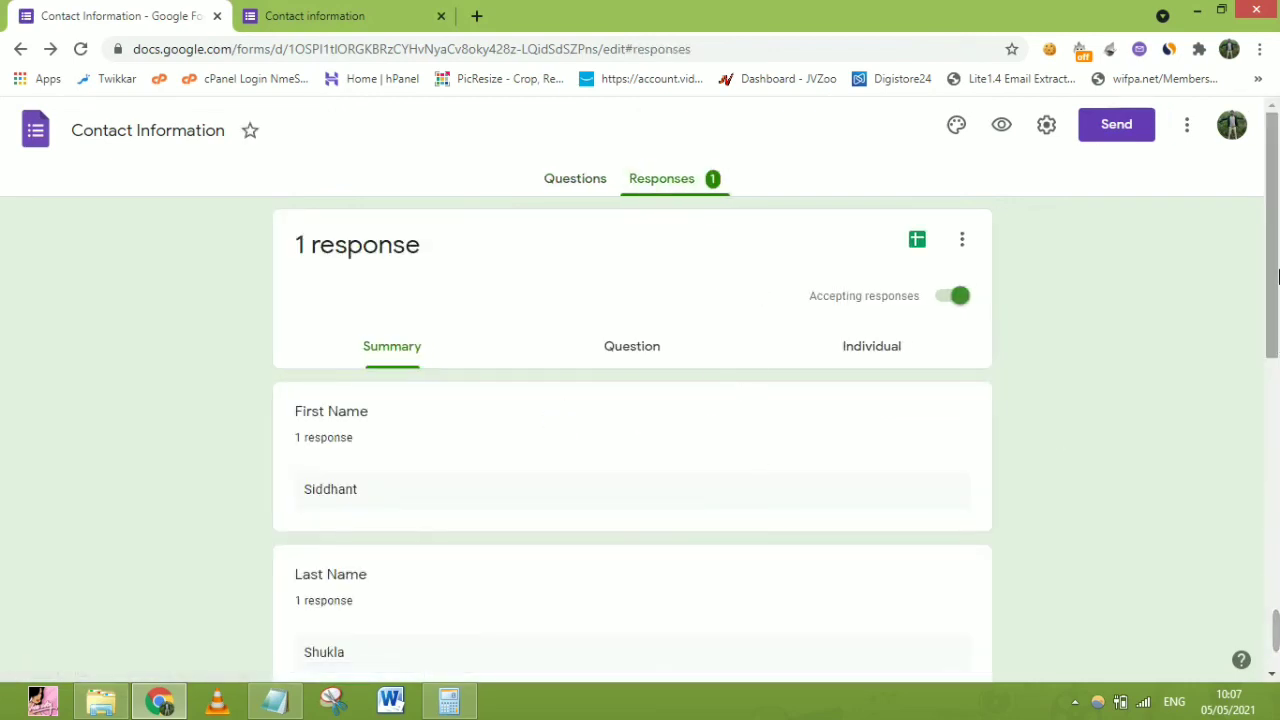
scroll(590, 352, down, 1)
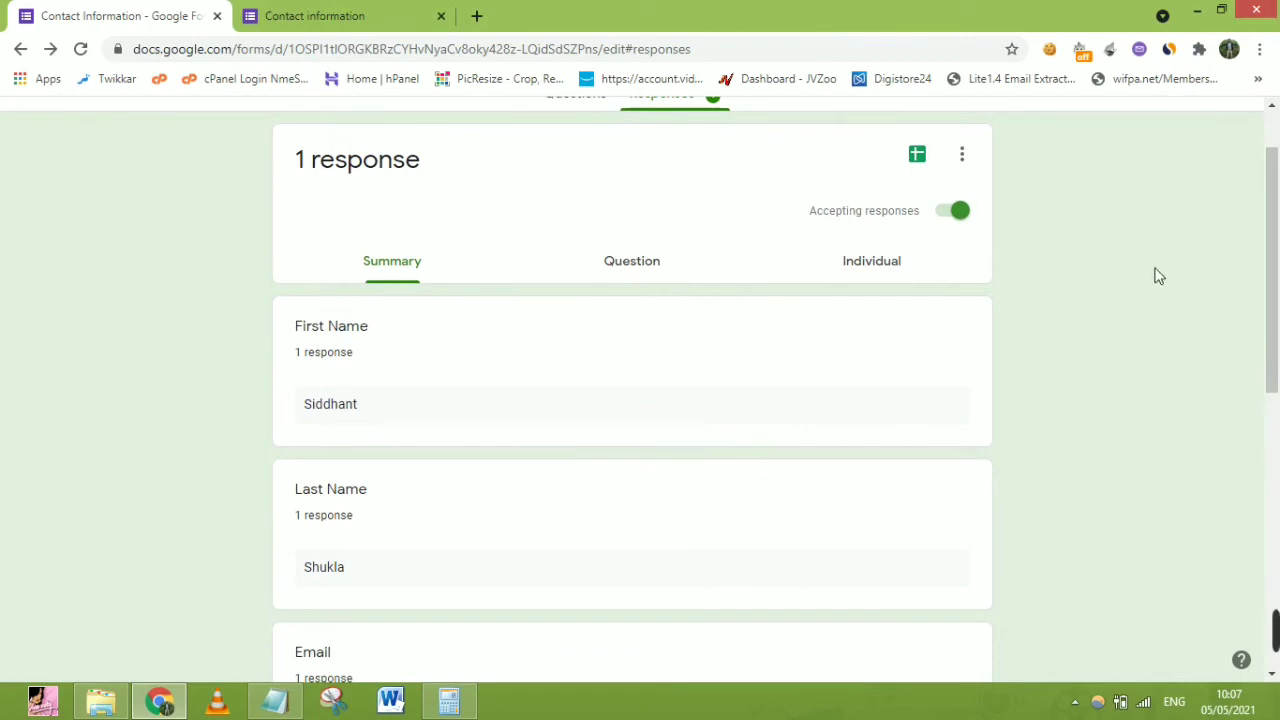
drag(1273, 243, 1275, 337)
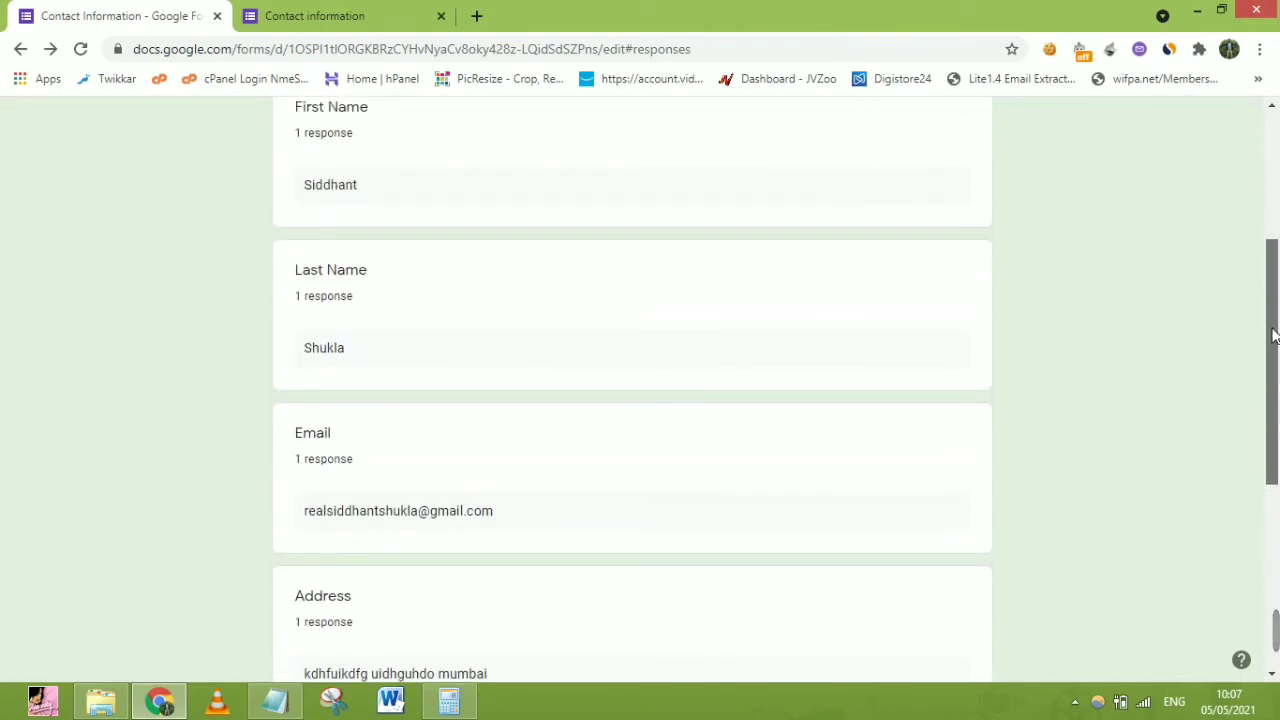
drag(1274, 398, 1275, 278)
Preview the 2-page printout of all responses, cancel it, and go back to the questions
click(962, 238)
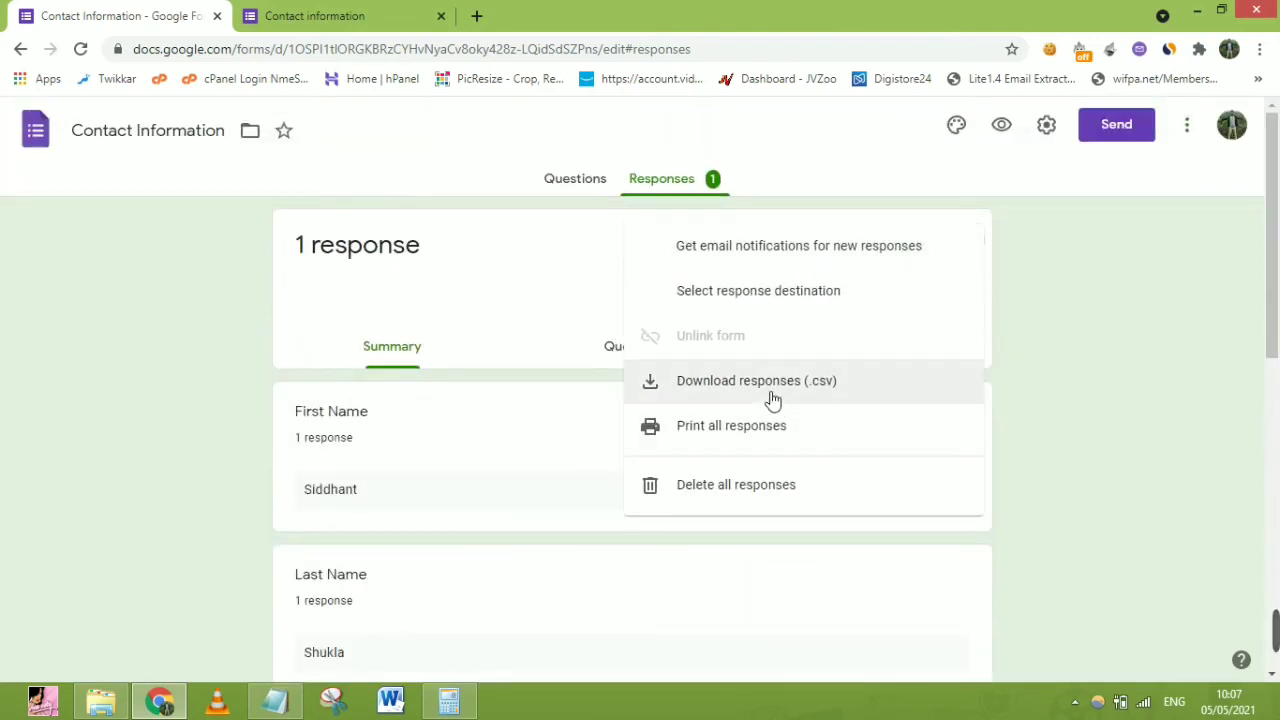
click(780, 443)
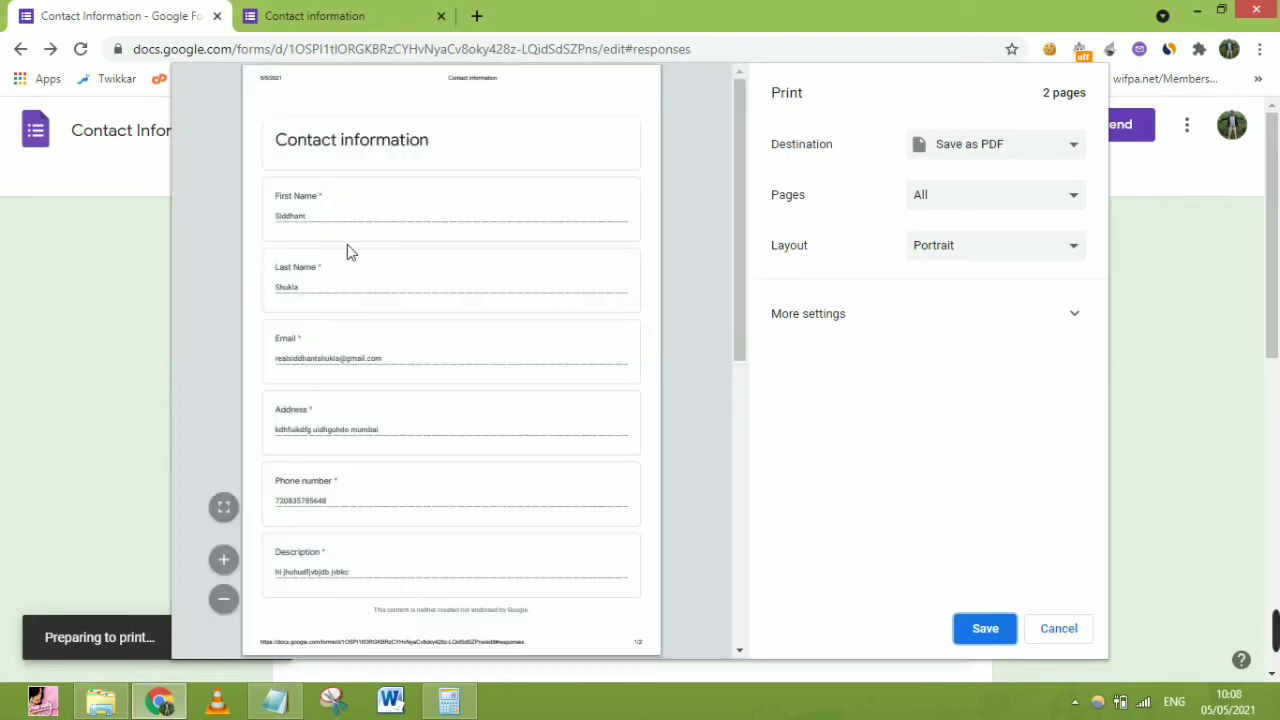
click(388, 487)
click(1064, 628)
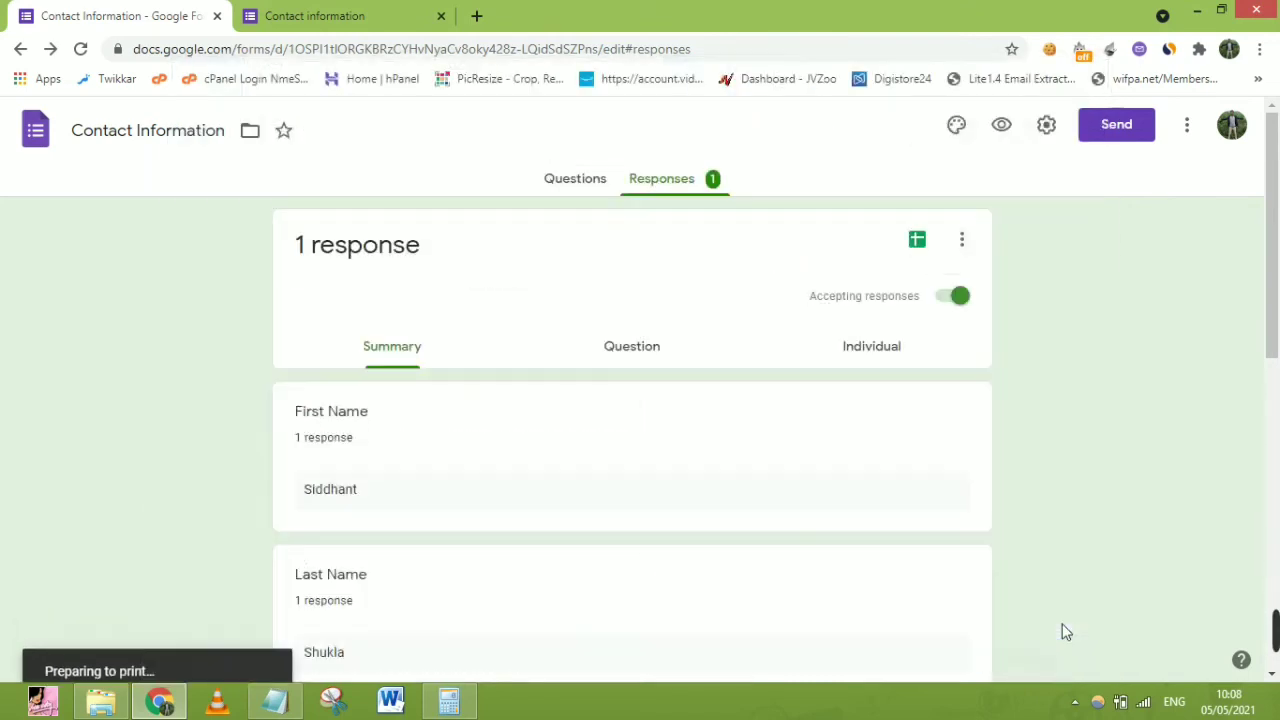
click(589, 180)
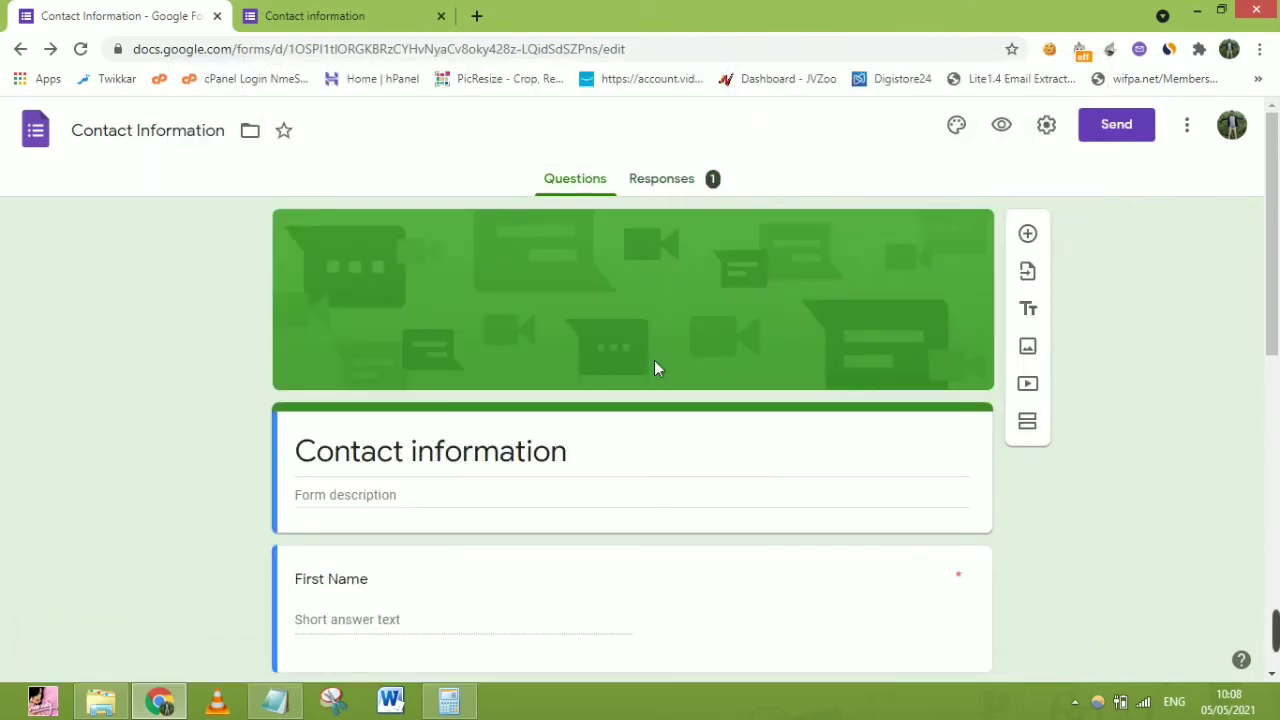